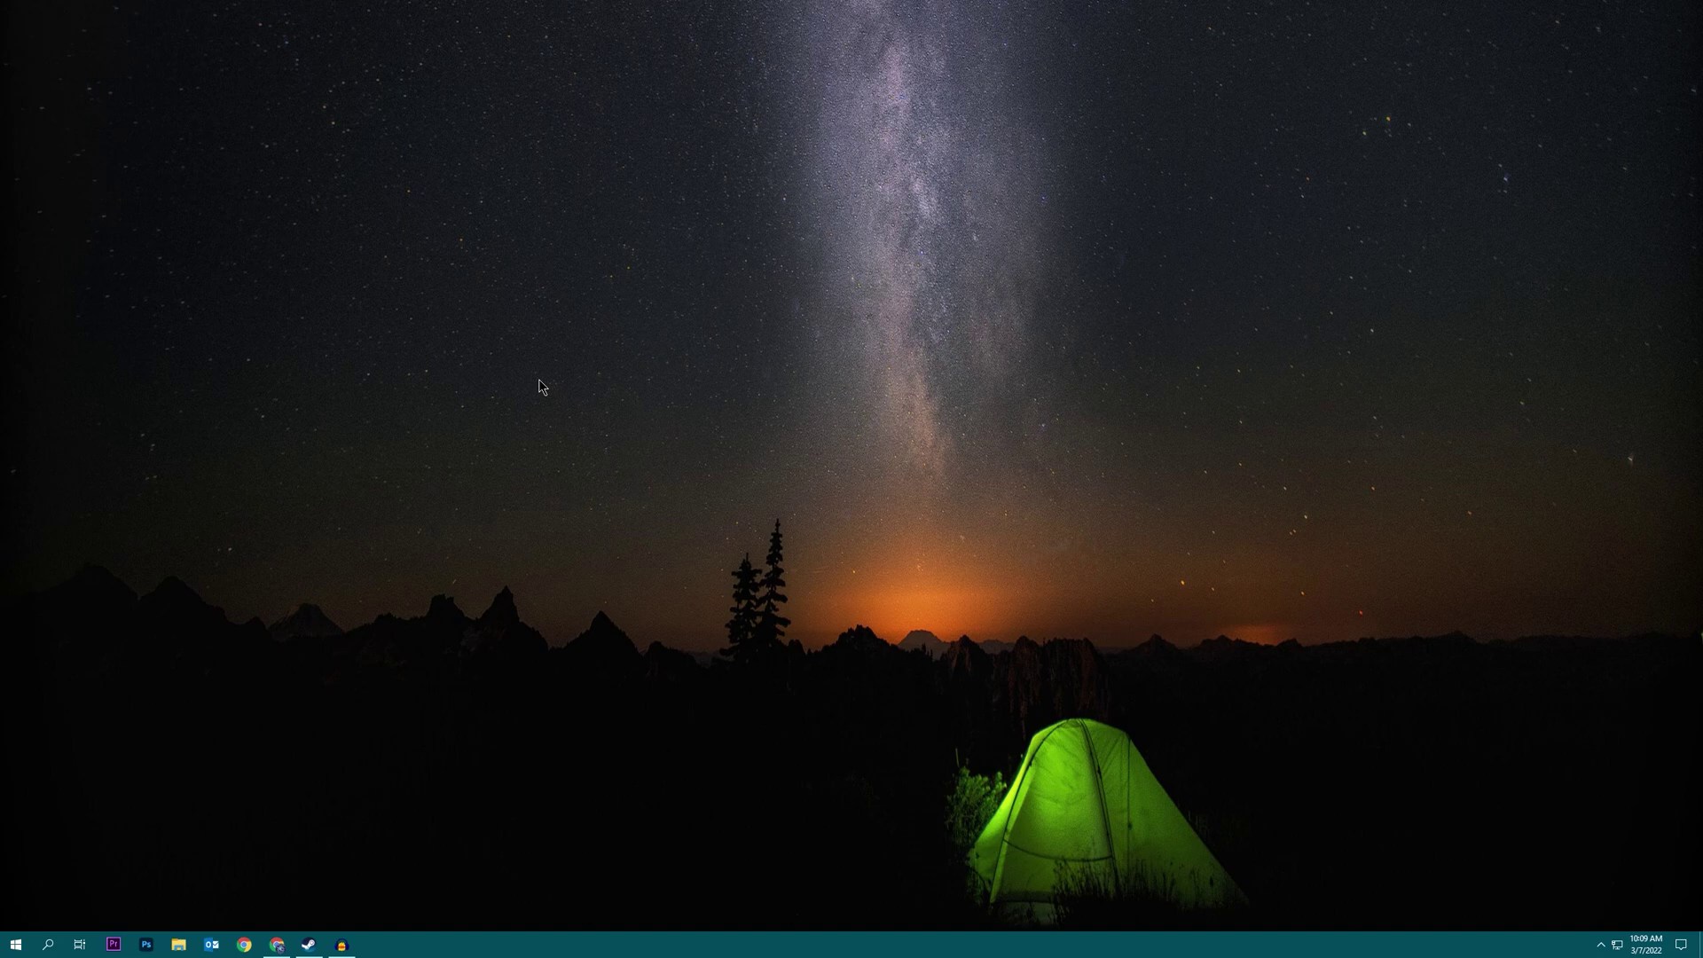
# Step: Switch to Steam and opt Don't Starve Together into the "updatebeta - Public Beta" branch in its properties
pyautogui.click(309, 944)
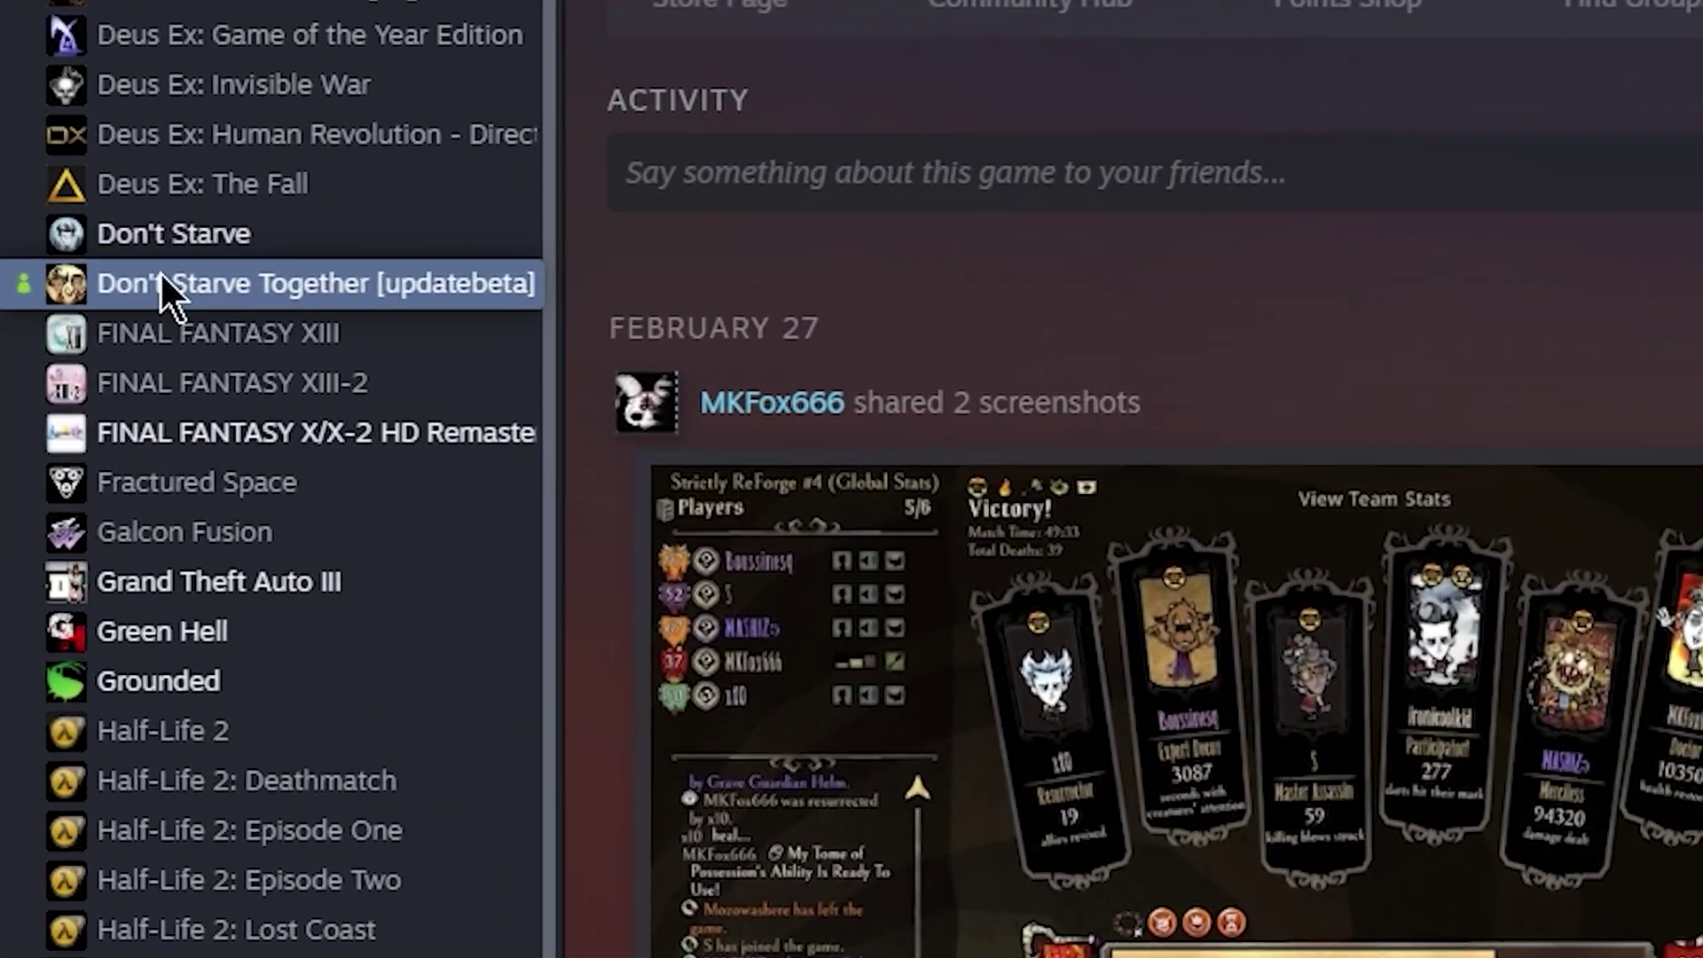
pyautogui.rightClick(141, 306)
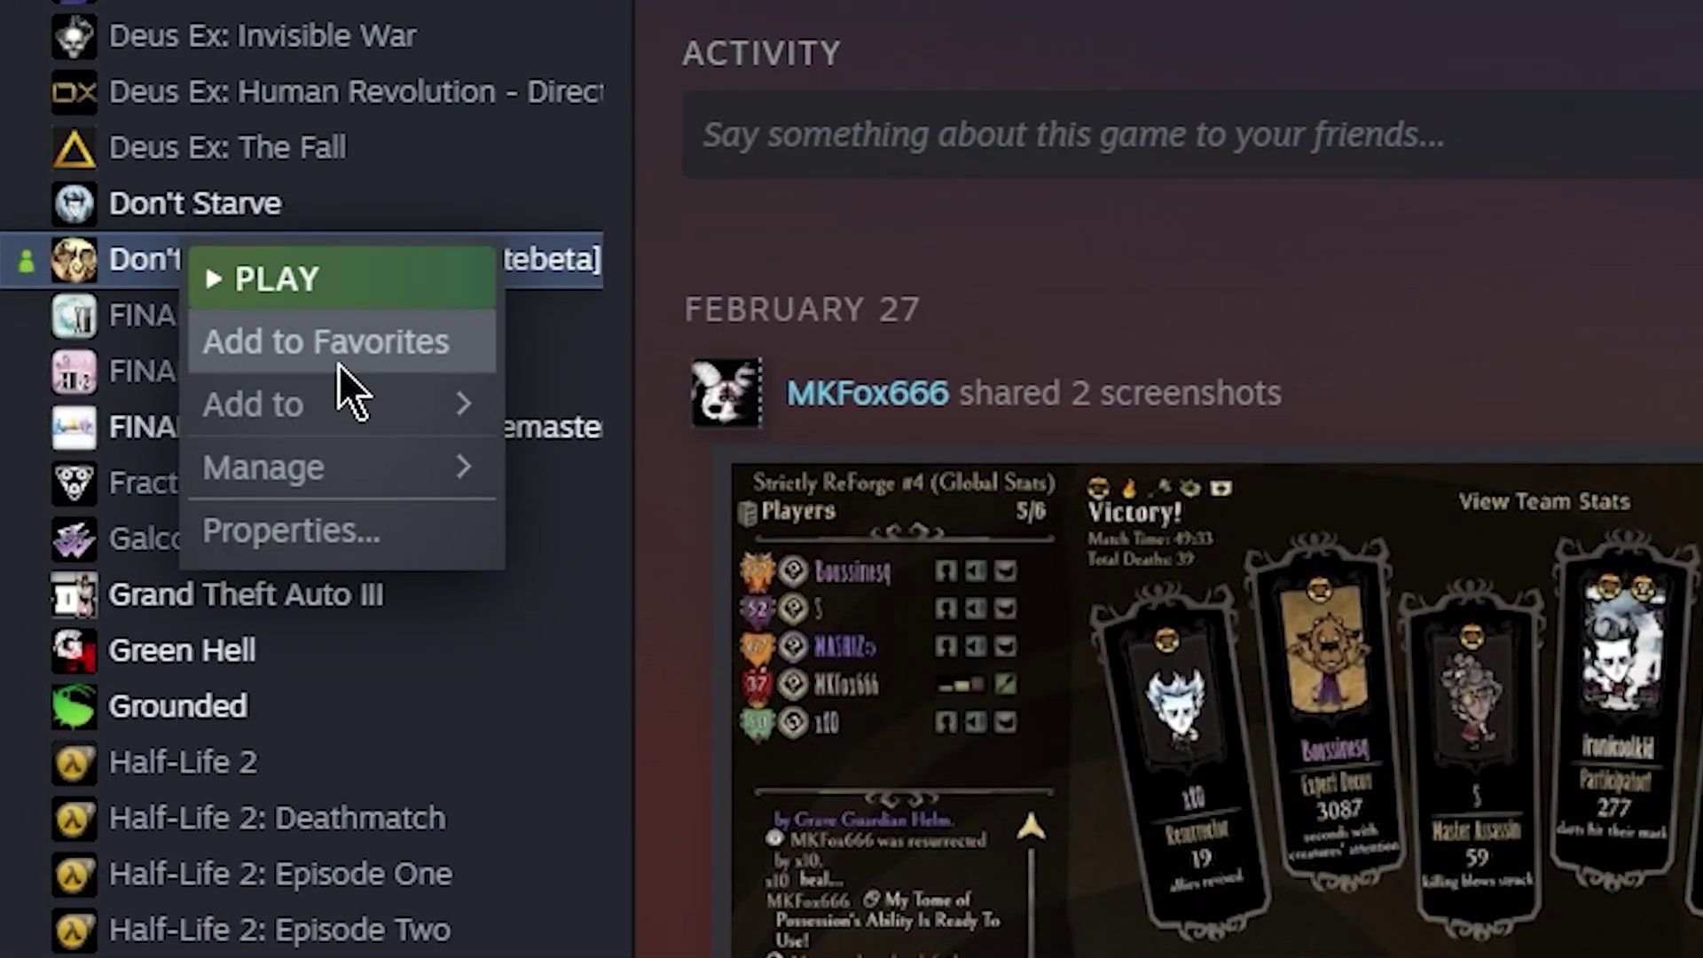
pyautogui.click(315, 541)
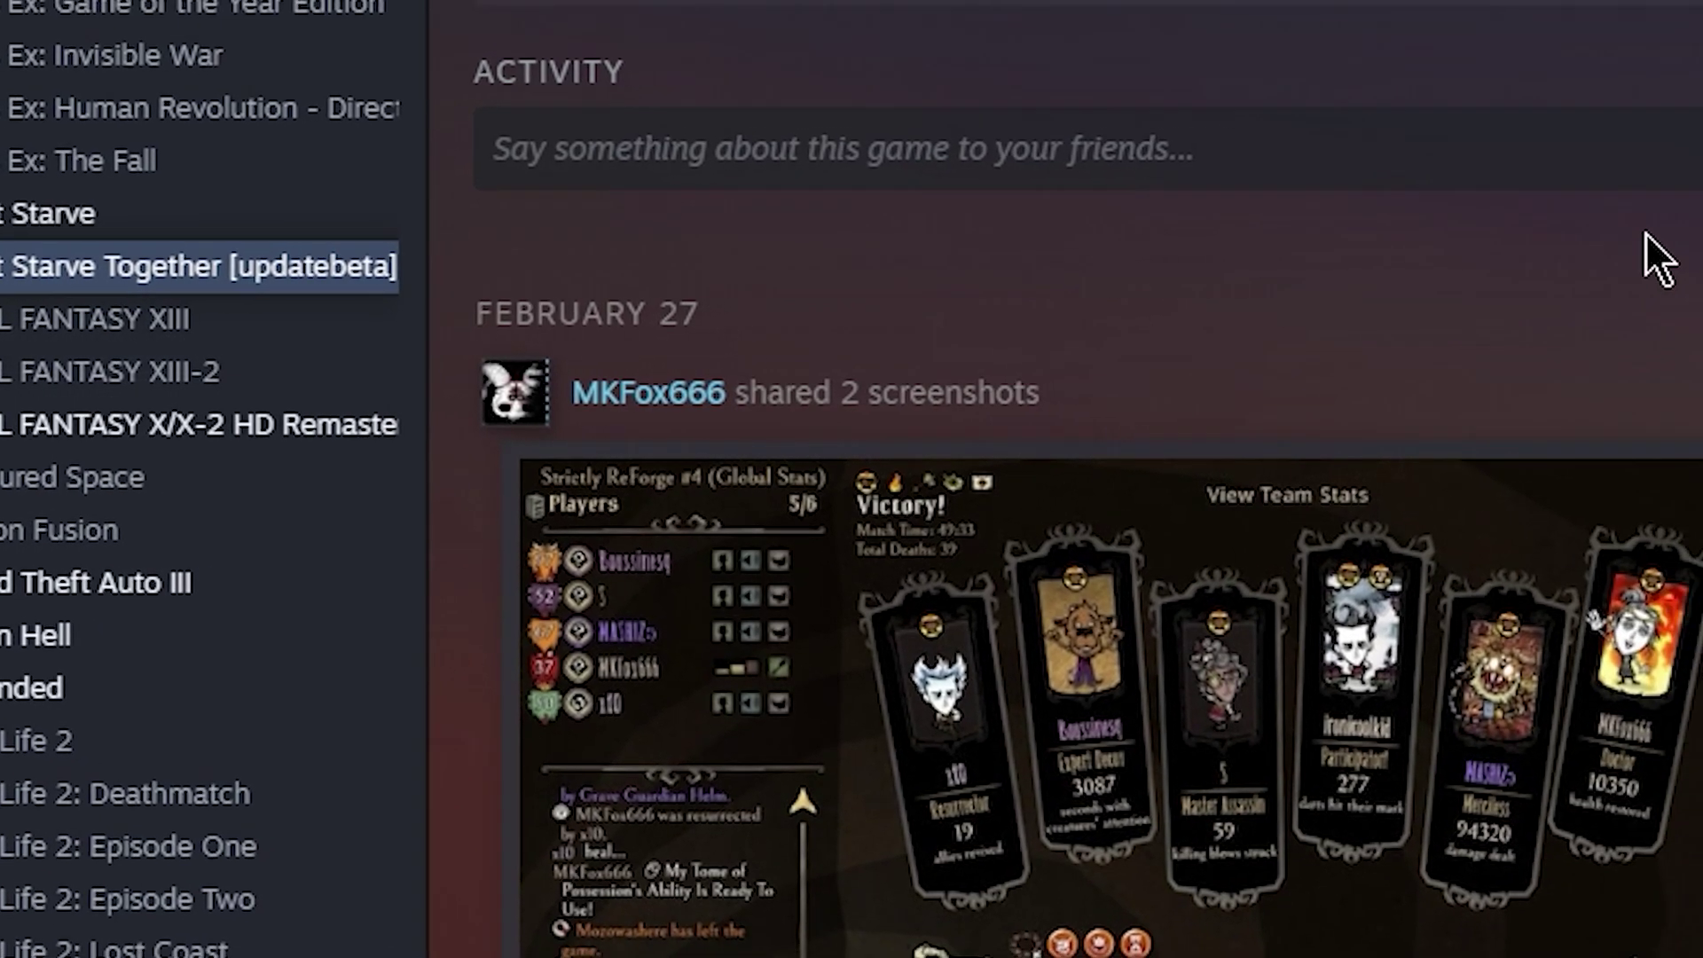
pyautogui.click(1312, 286)
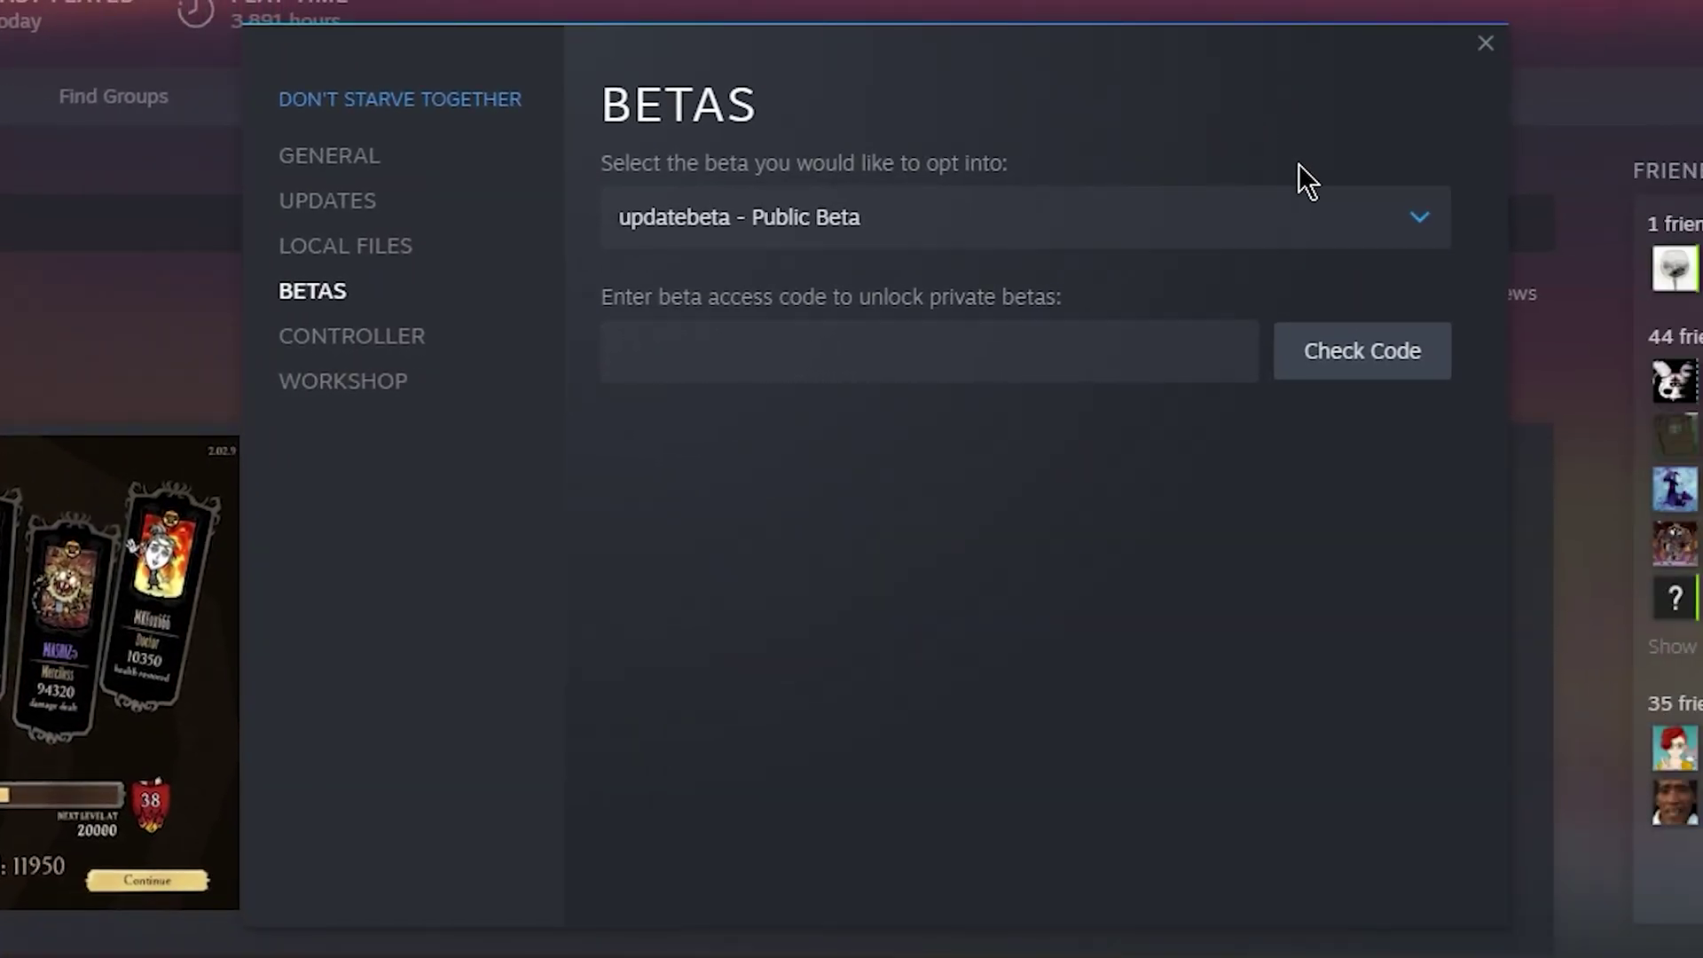
pyautogui.click(1401, 215)
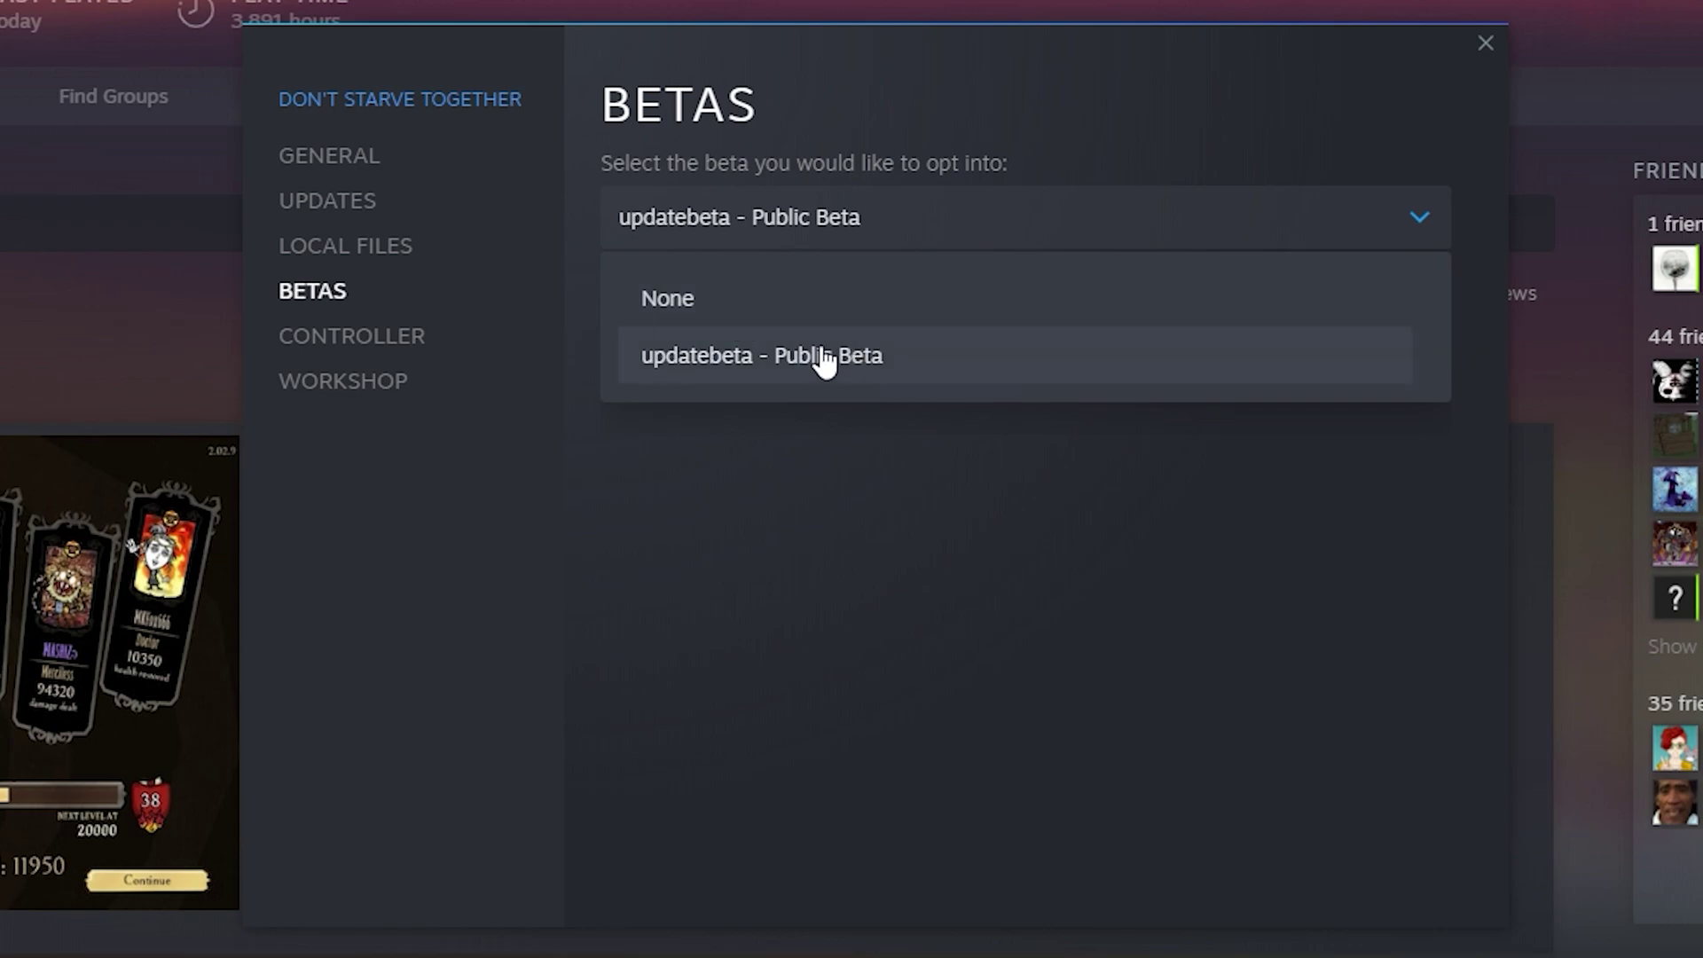
pyautogui.click(730, 357)
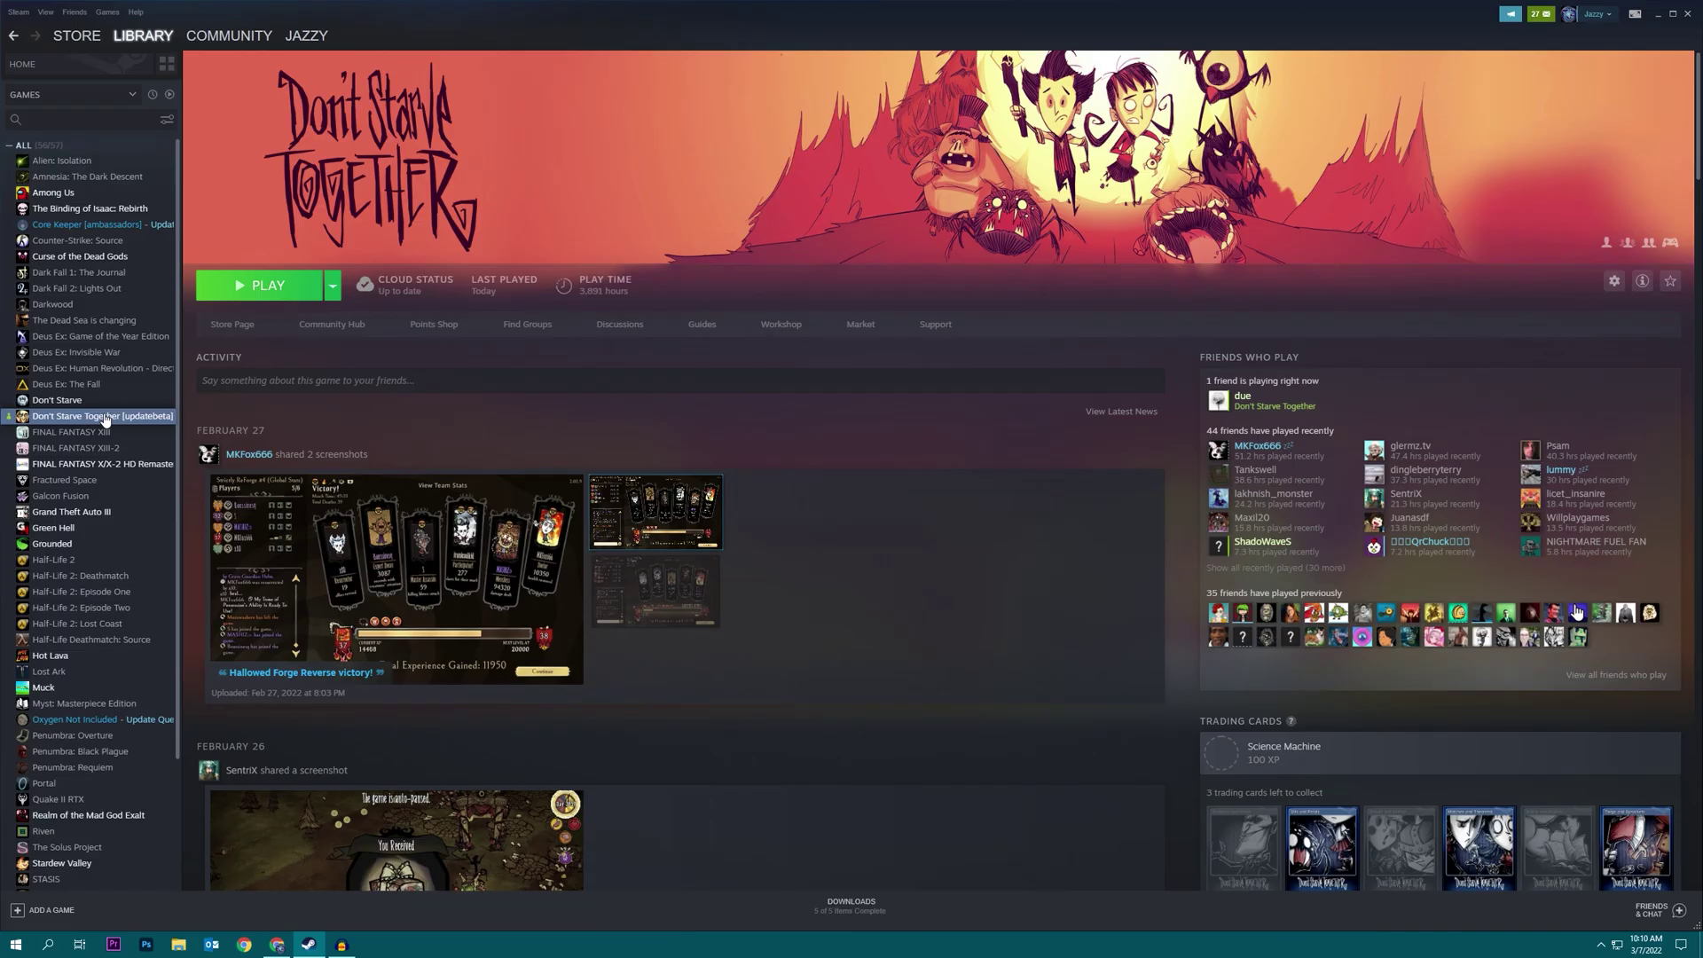
# Step: Launch Don't Starve Together with the standard option and check its DoNotStarveTogetherBetaBranch data folder in Documents\Klei
pyautogui.doubleClick(104, 417)
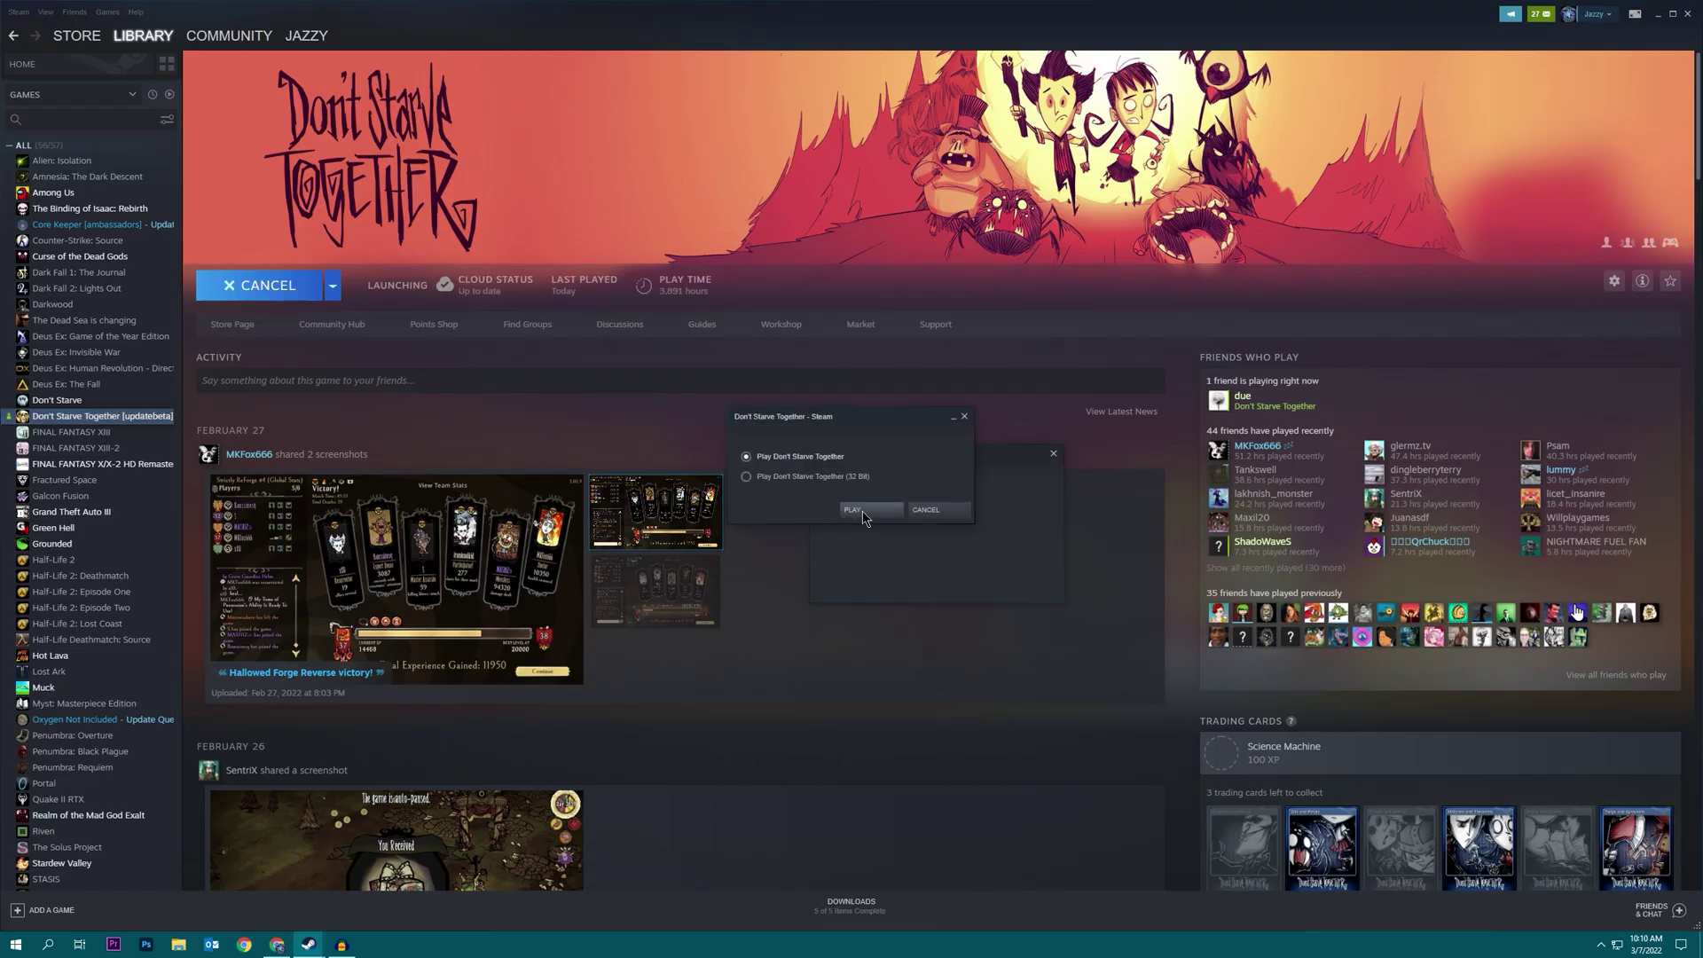
pyautogui.click(867, 511)
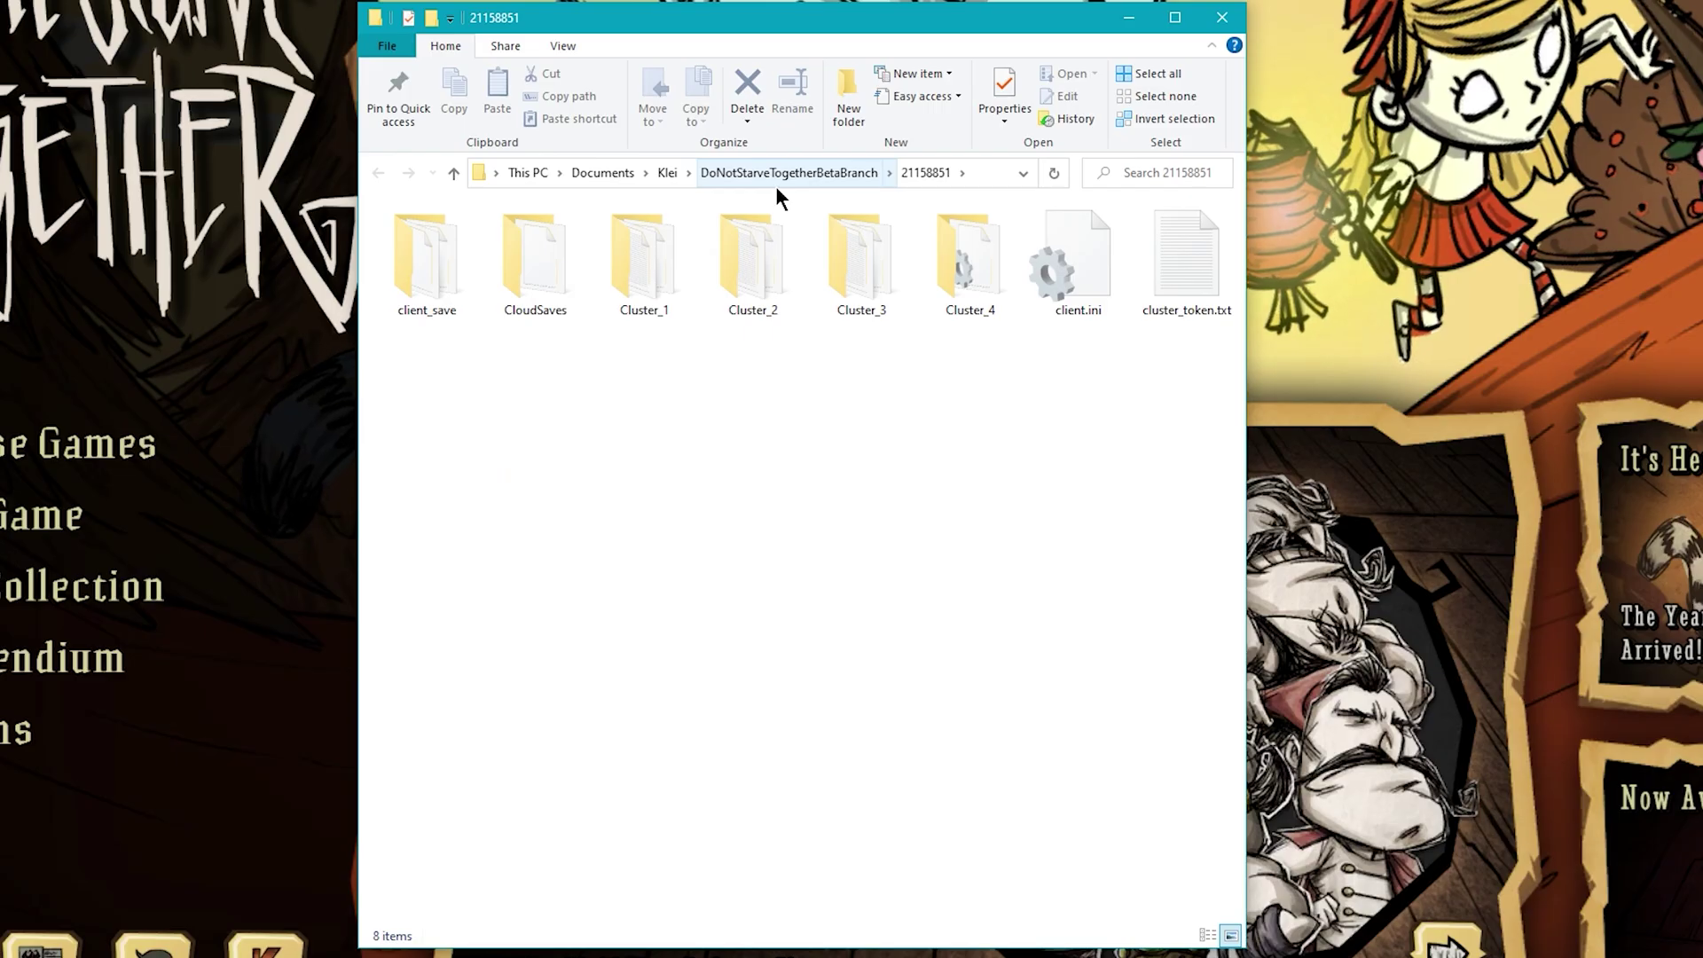
pyautogui.click(1029, 191)
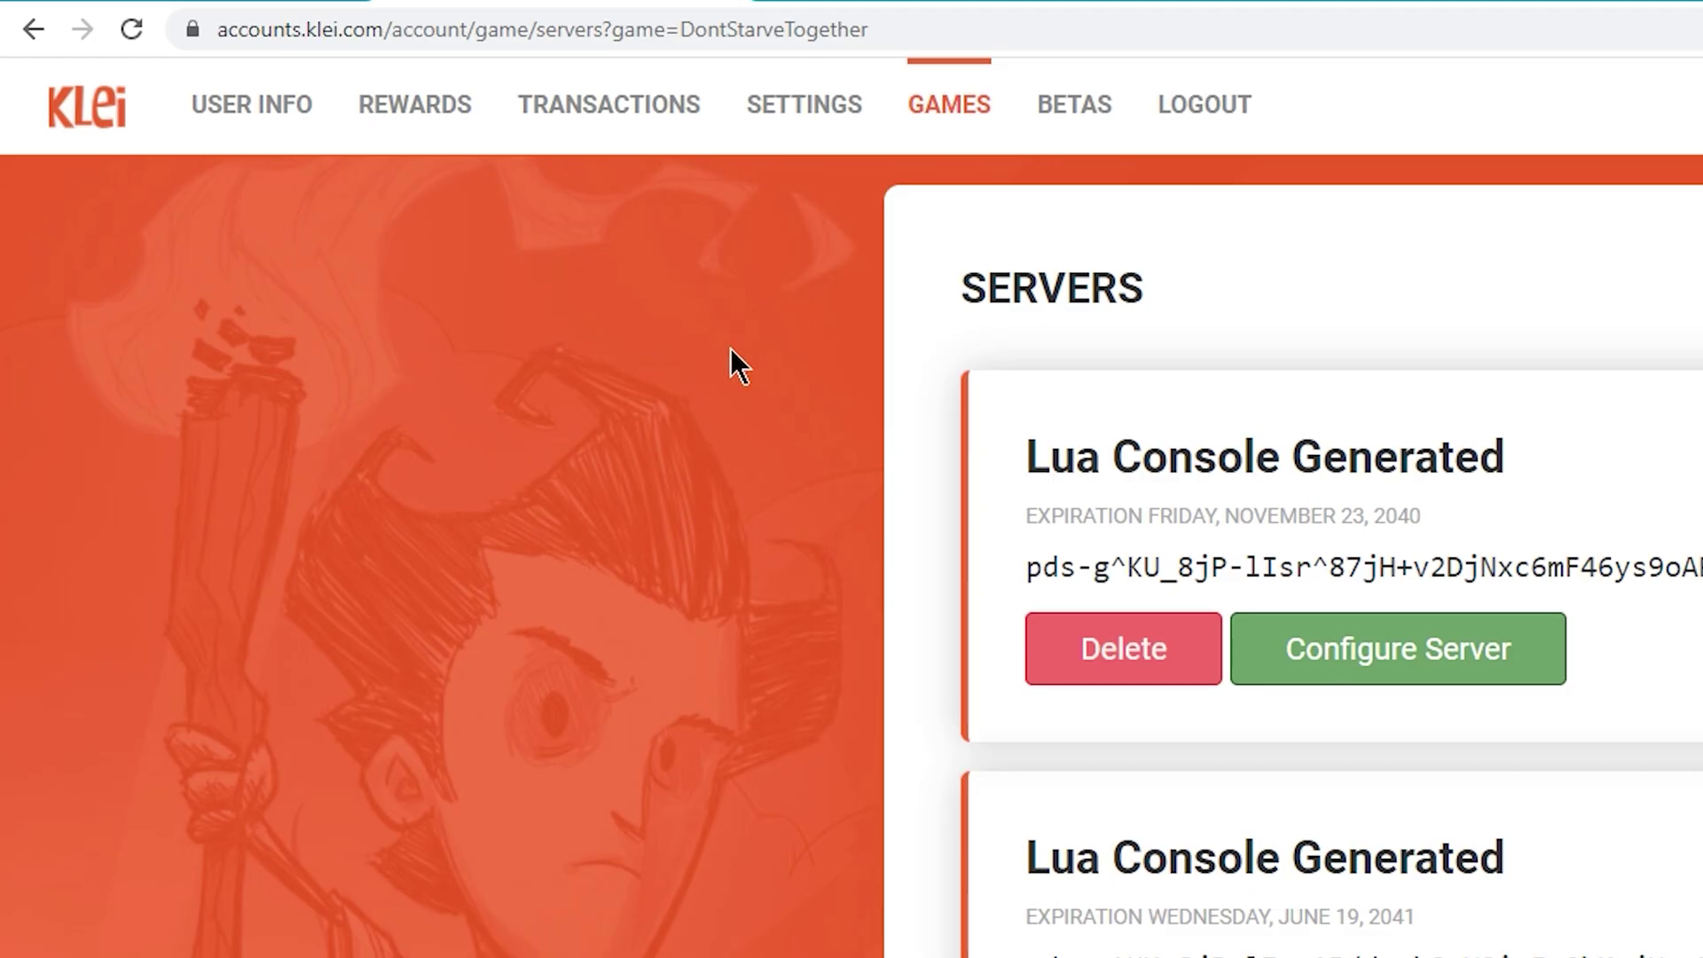
# Step: Go to the Don't Starve Together game servers on the Klei account site and find the Add New Server form
pyautogui.click(422, 72)
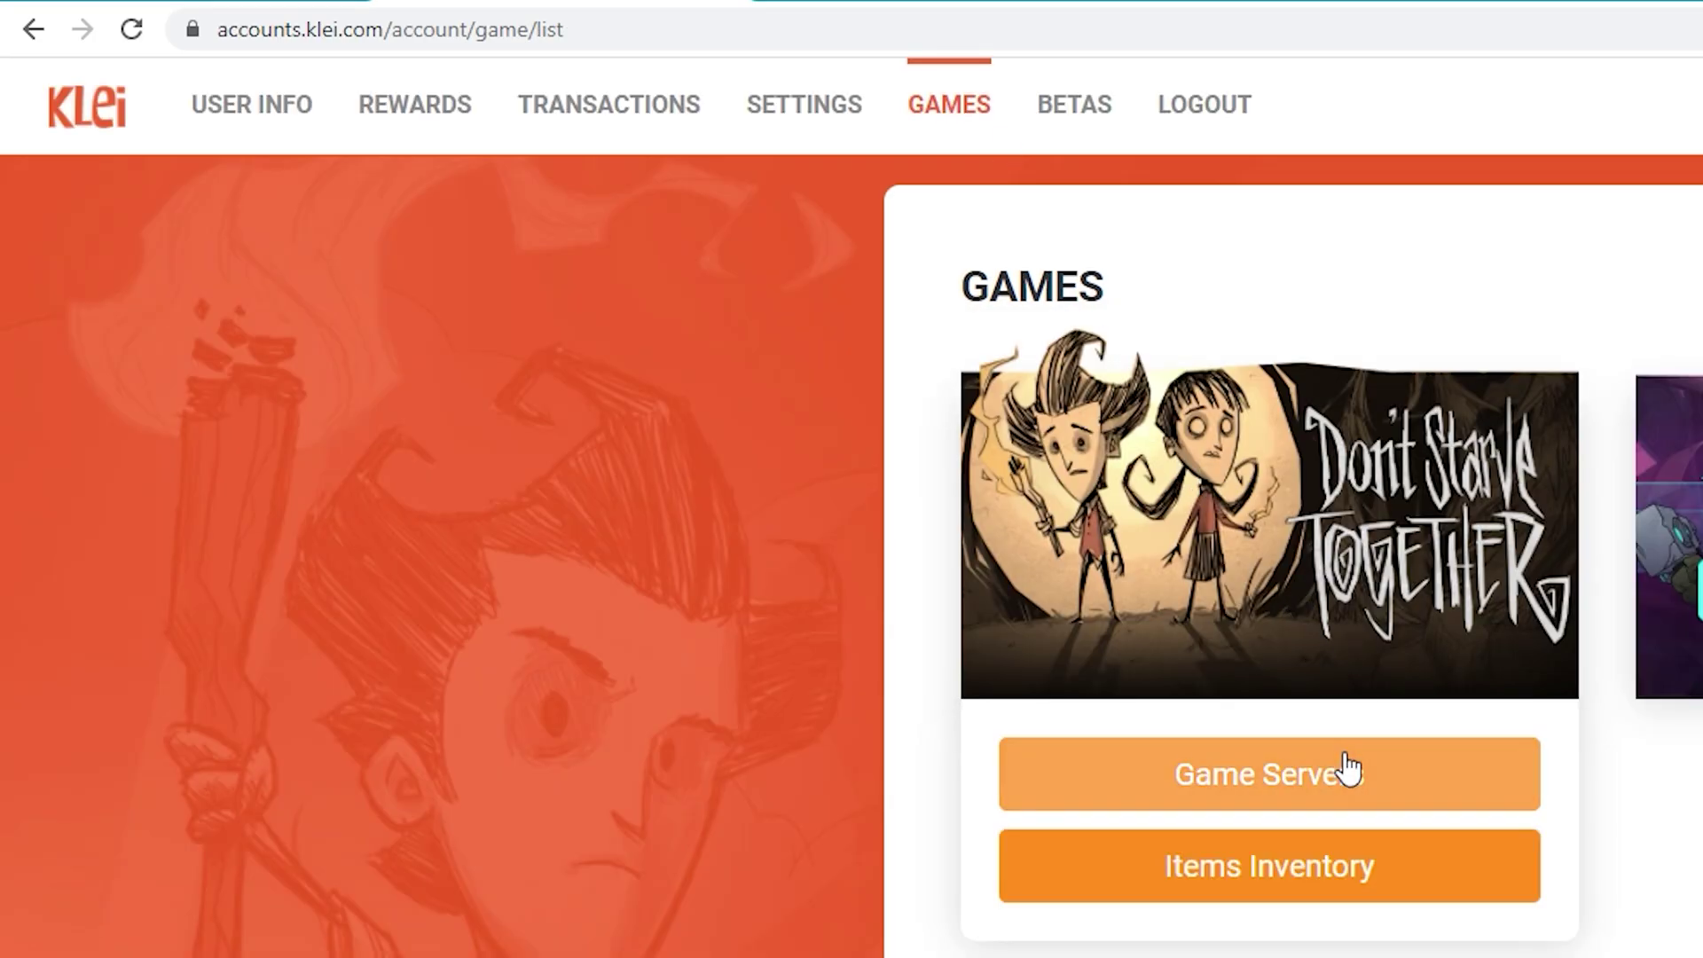
pyautogui.click(1255, 794)
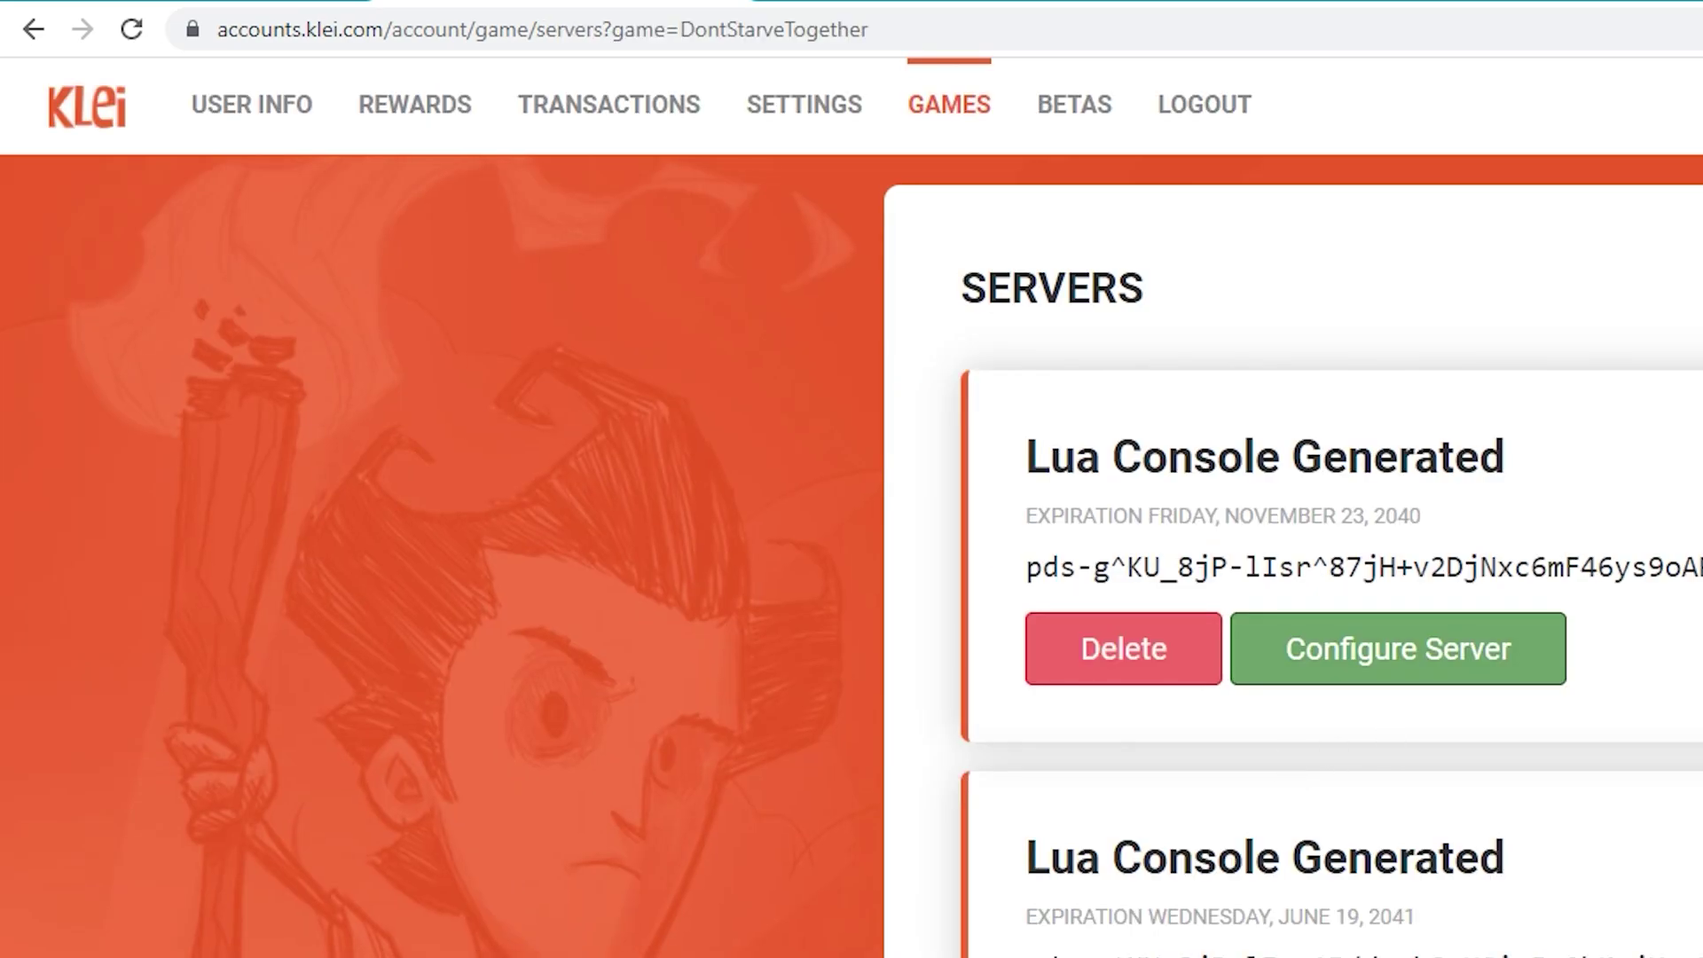
pyautogui.moveTo(1696, 153); pyautogui.dragTo(1636, 913)
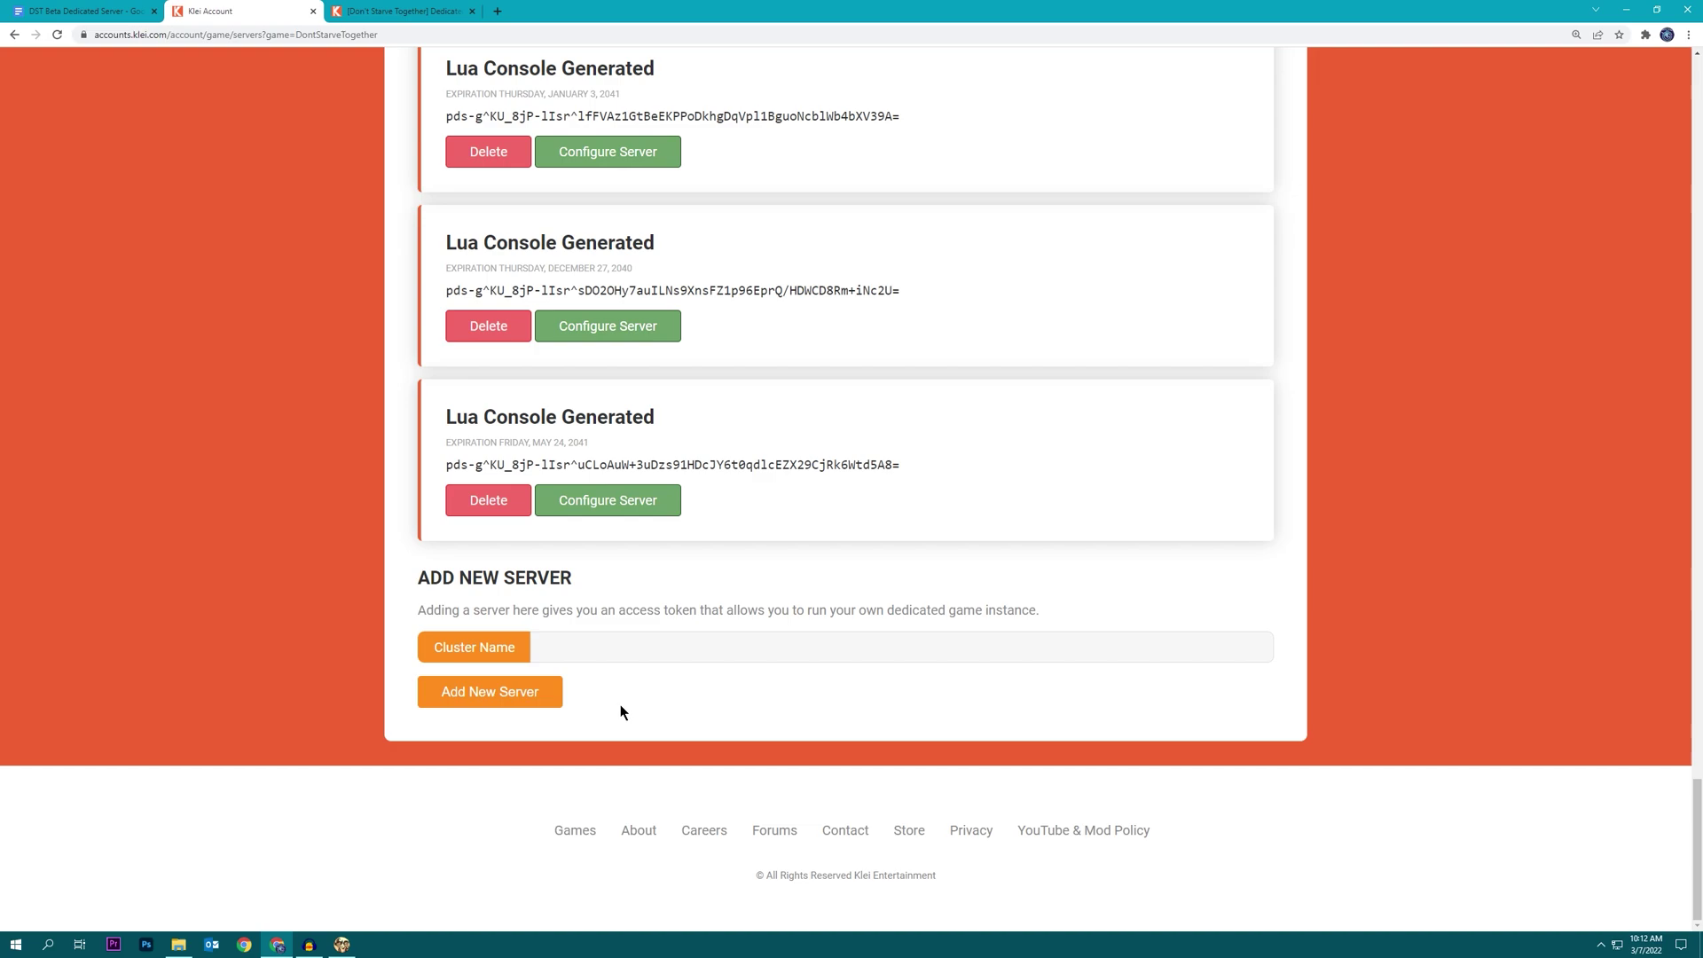
# Step: Add a new server whose cluster name is the account nickname in possessive form followed by "Beta World"
pyautogui.click(612, 656)
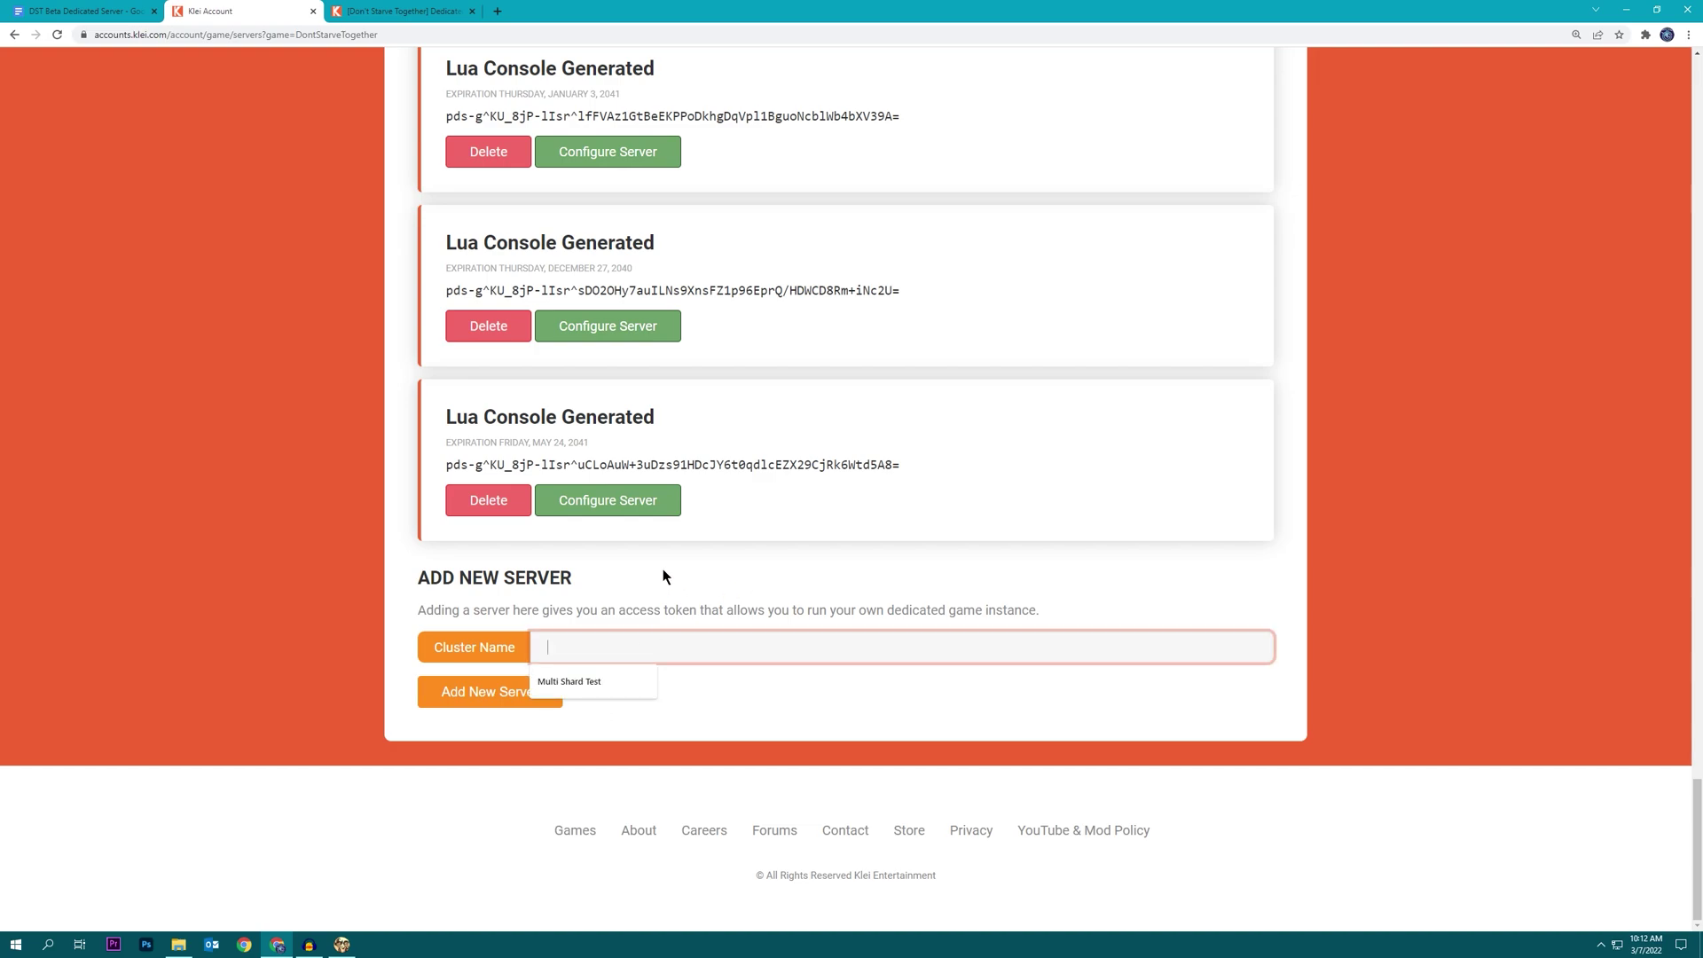
pyautogui.write("Jazzy's ")
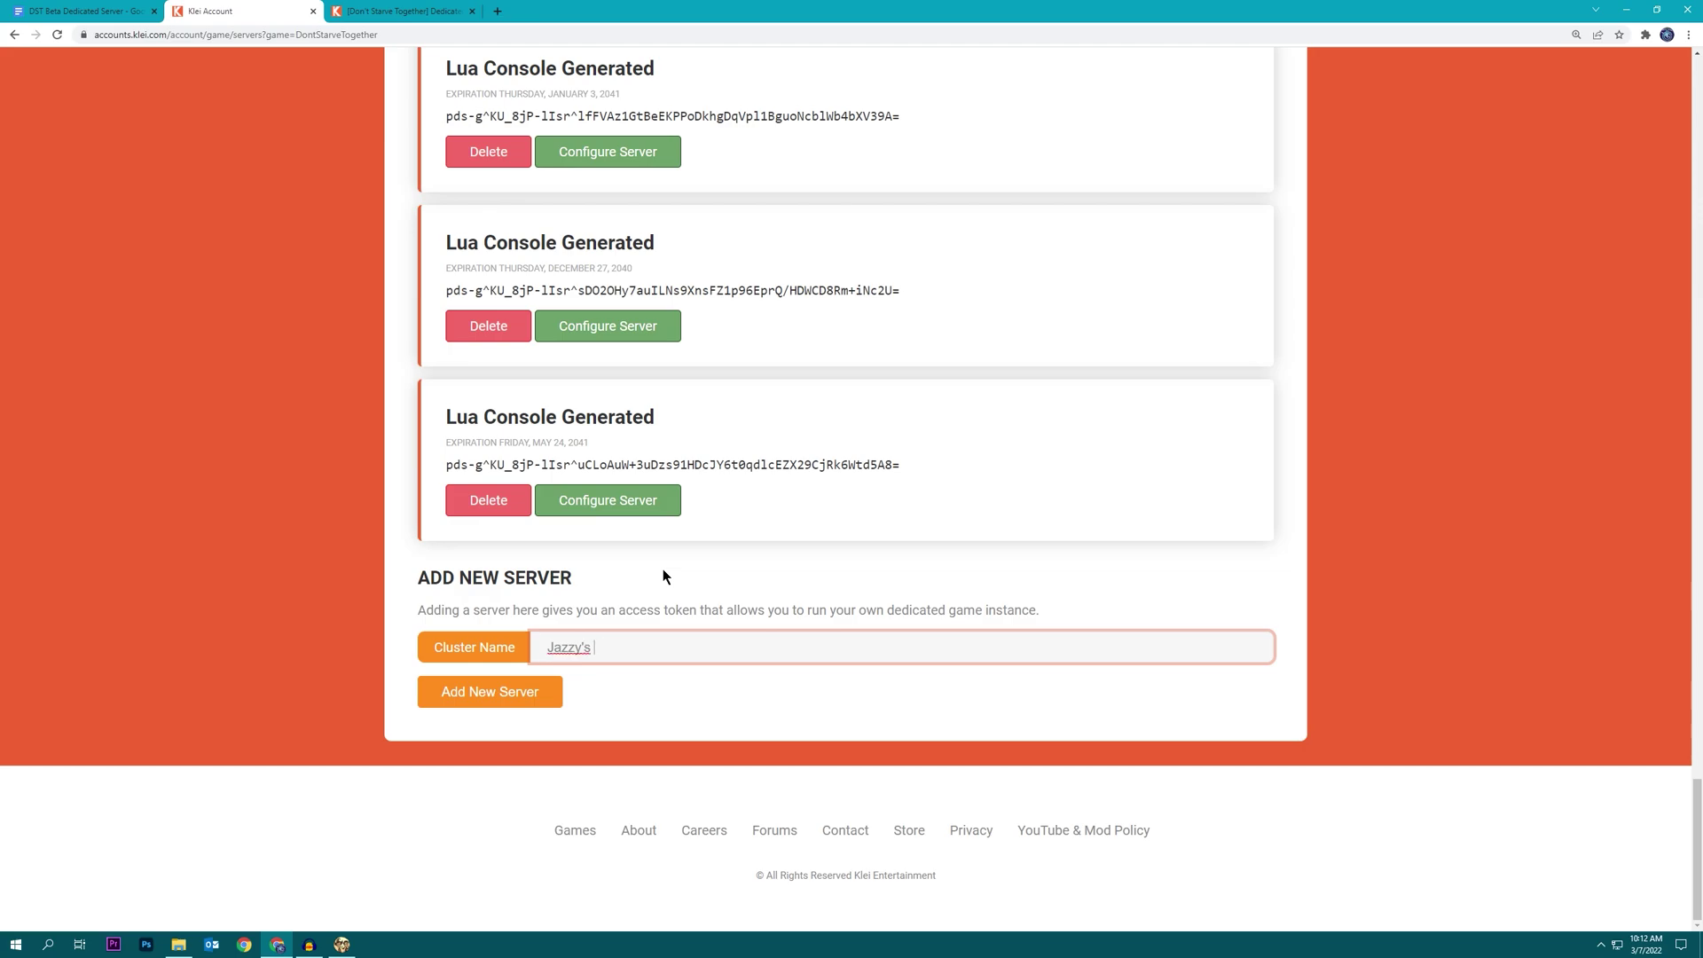
pyautogui.write('Beta World')
pyautogui.click(514, 692)
# Step: Configure the new Beta World server with a matching cluster name, the description "Beta" and the cluster password
pyautogui.scroll(-3, 881, 486)
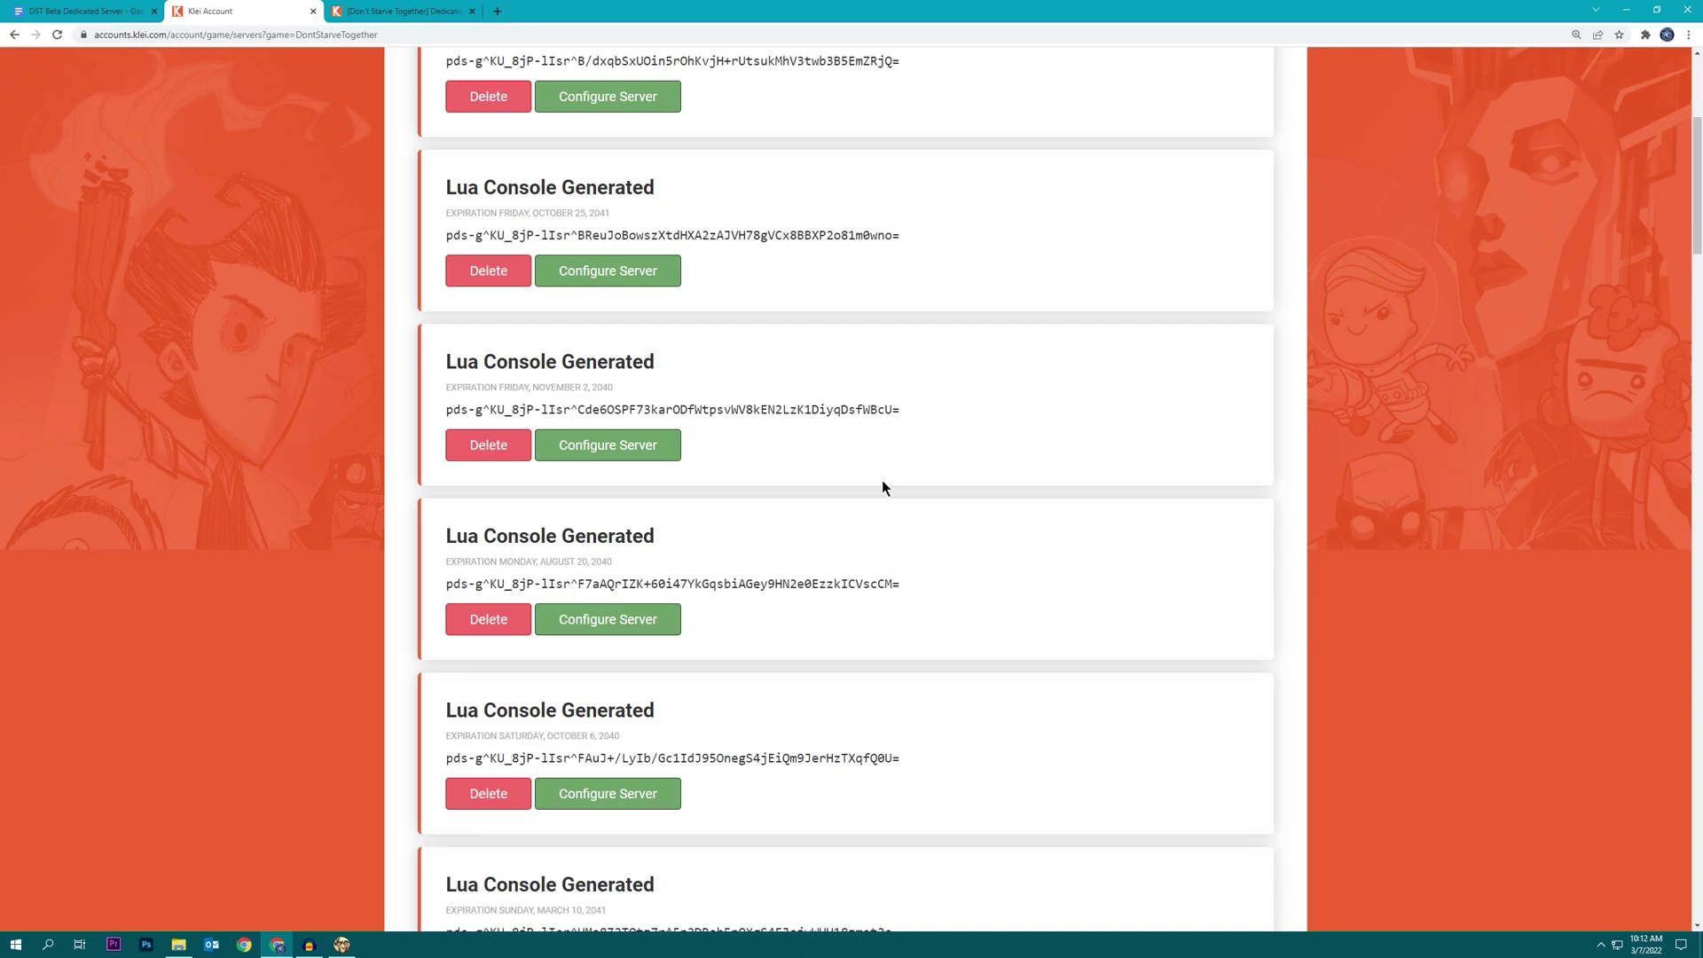
pyautogui.scroll(-20, 881, 486)
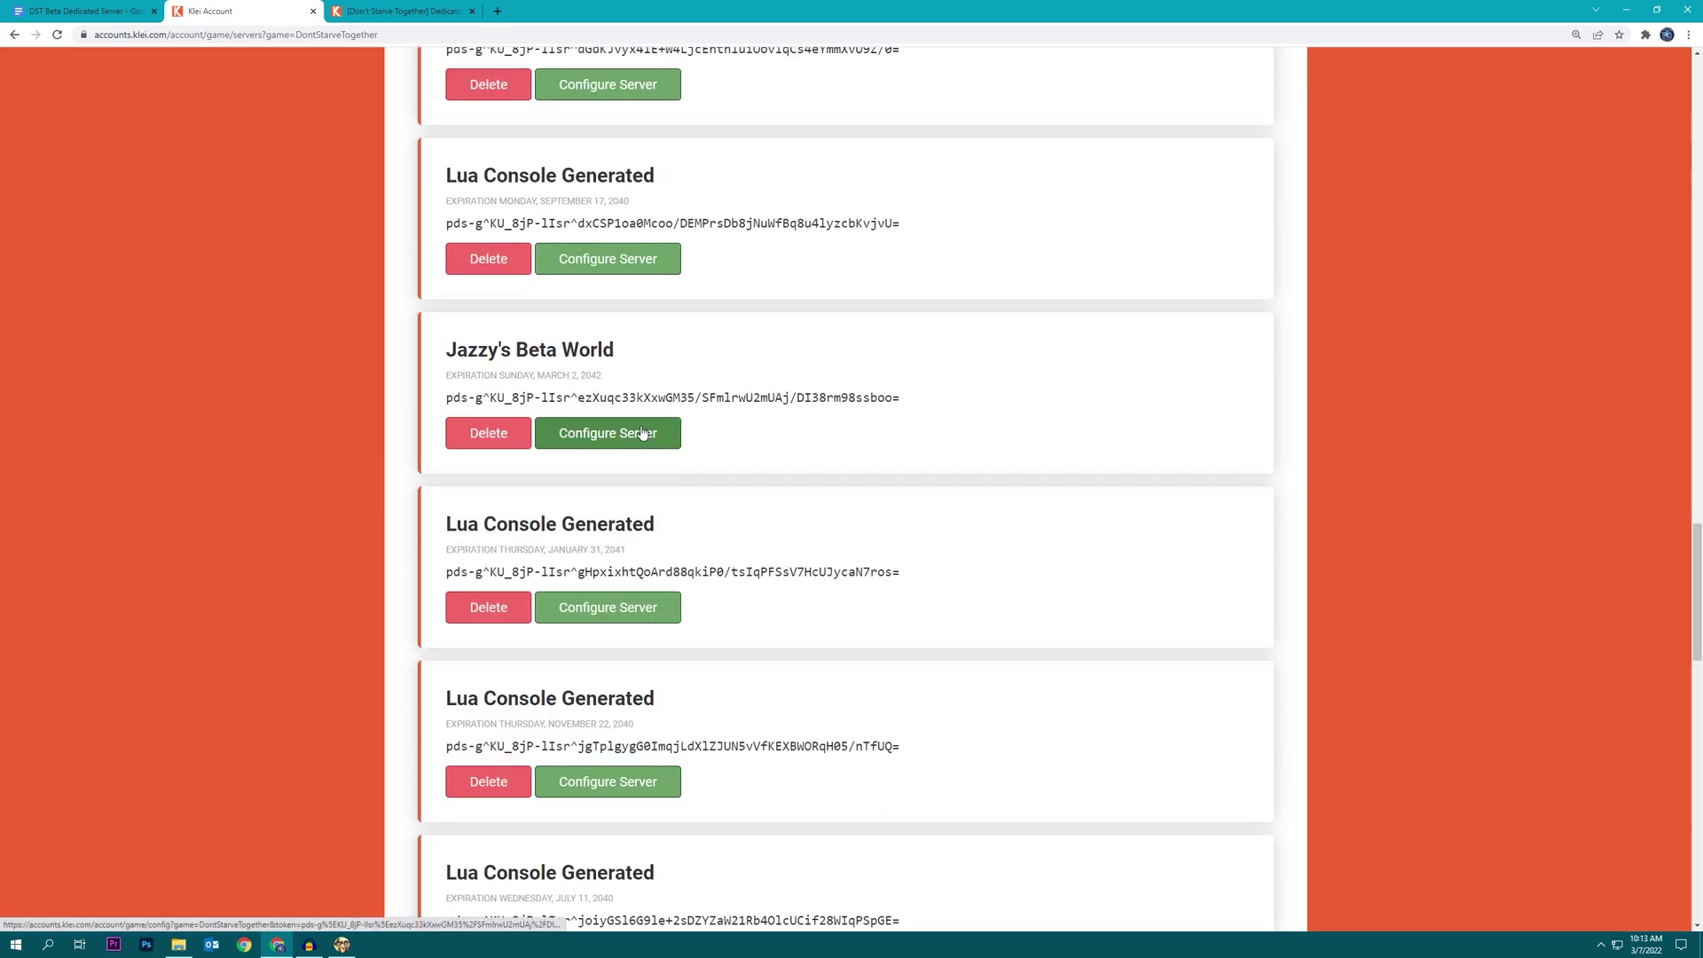
pyautogui.click(643, 433)
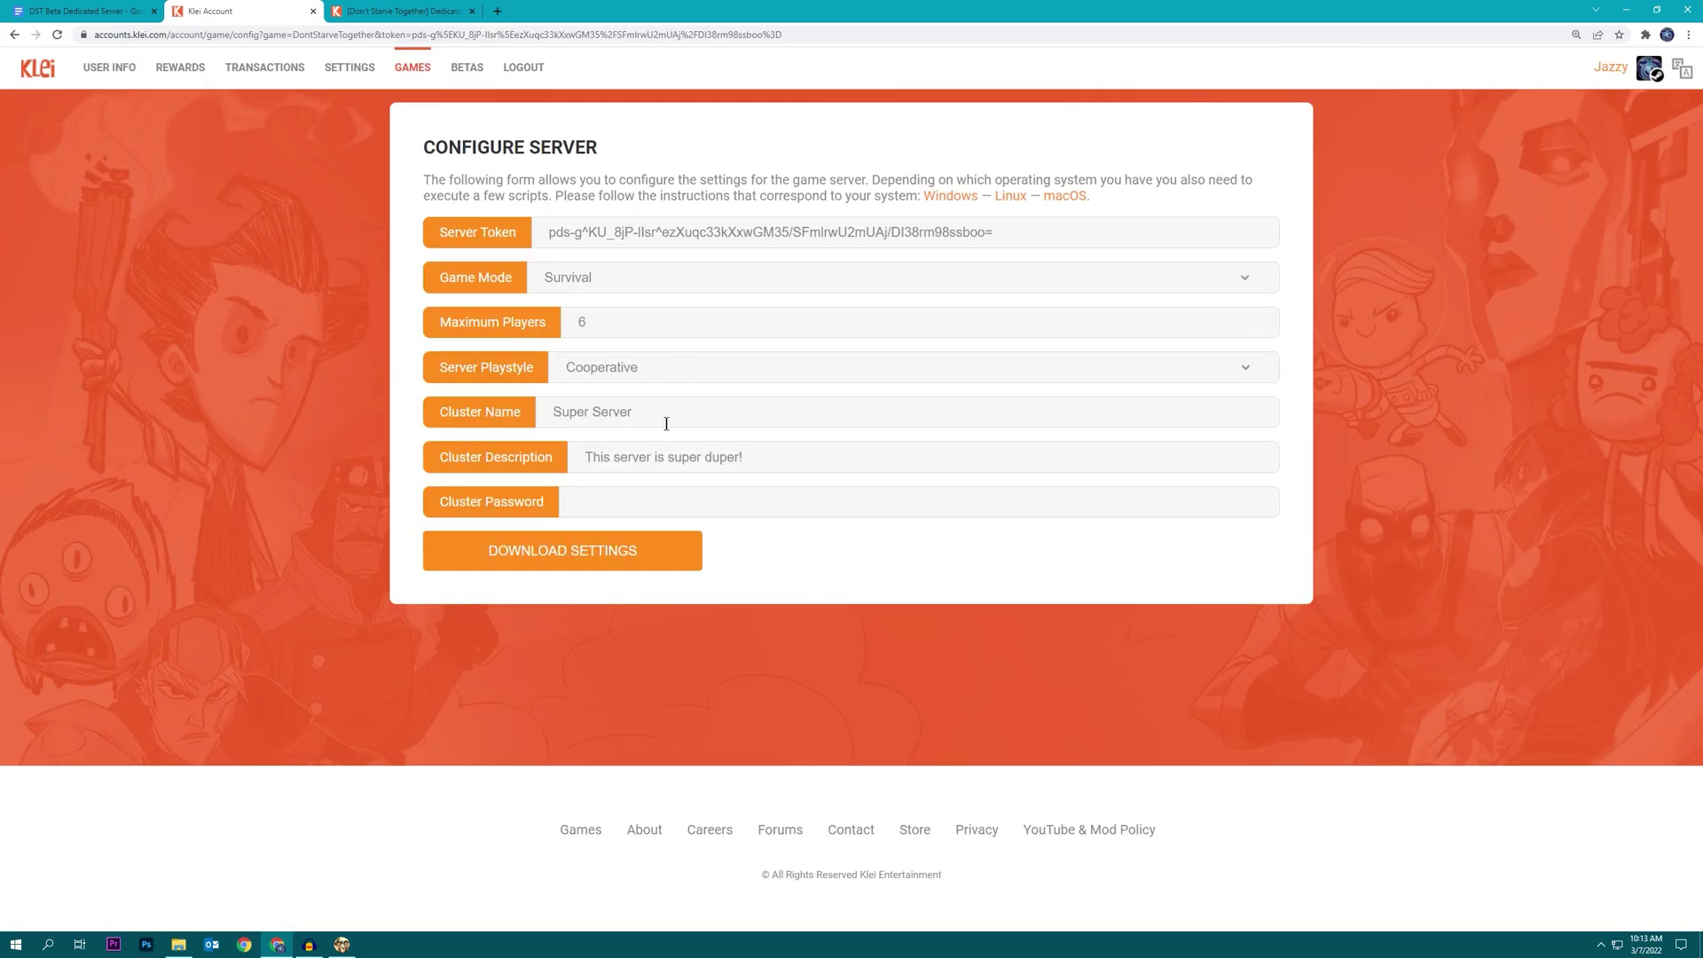
pyautogui.tripleClick(666, 423)
pyautogui.write('Jazzy')
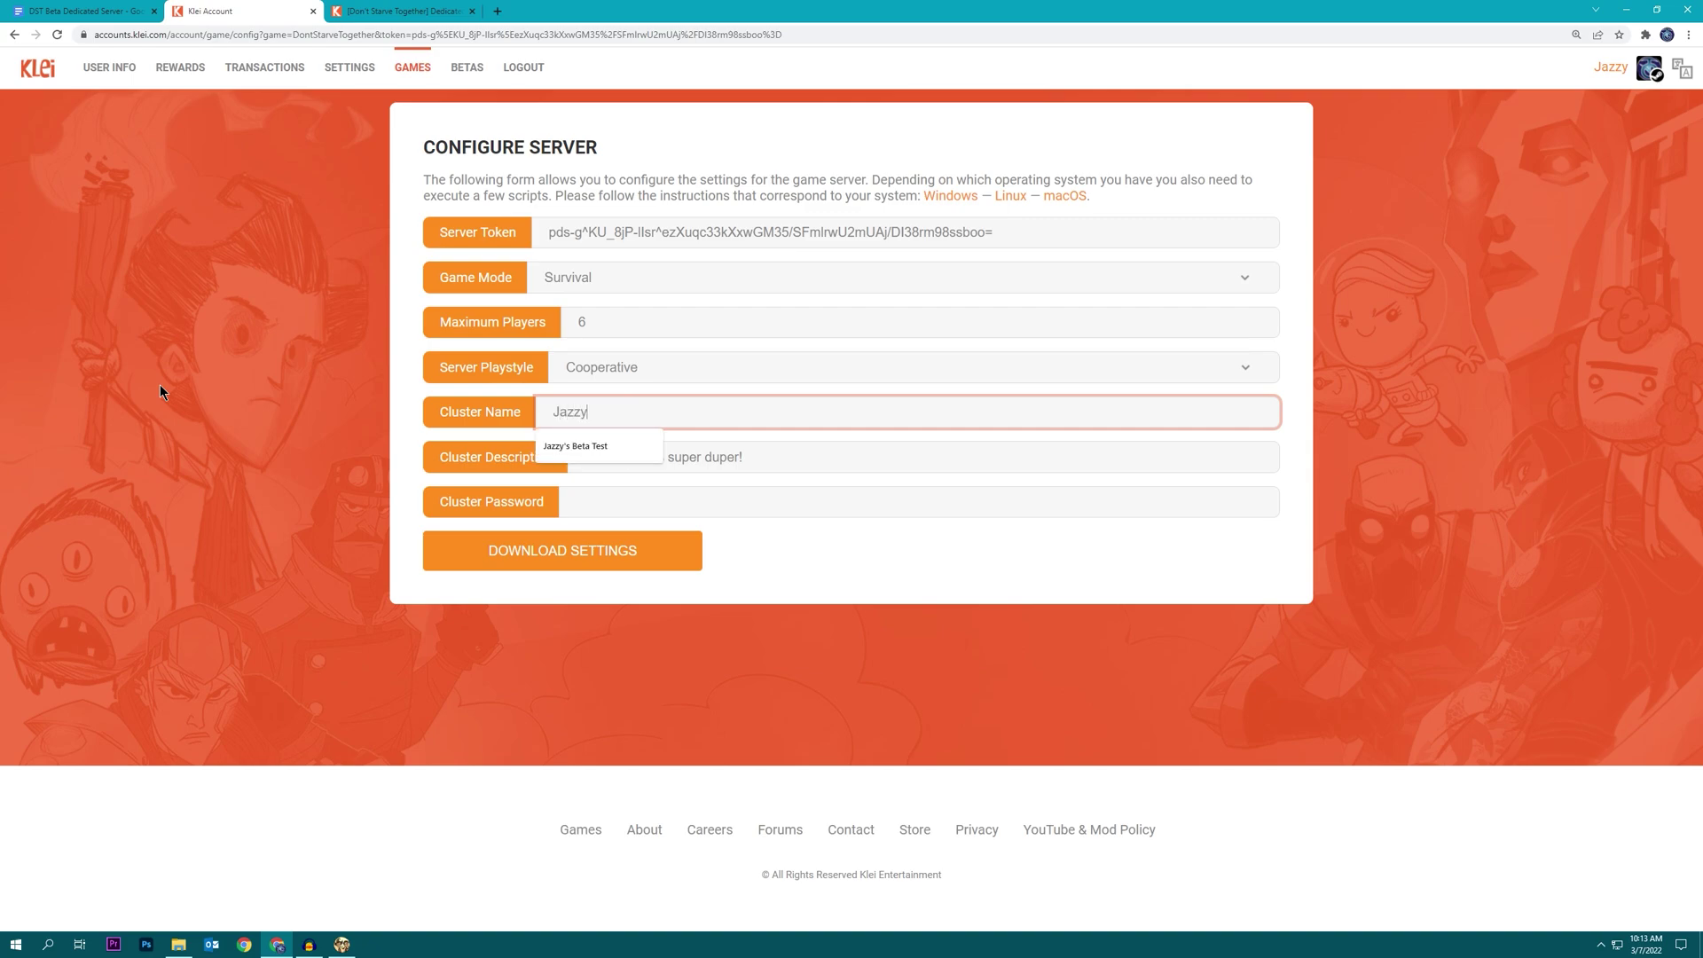
pyautogui.write("'s Beta Wor")
pyautogui.write('ld')
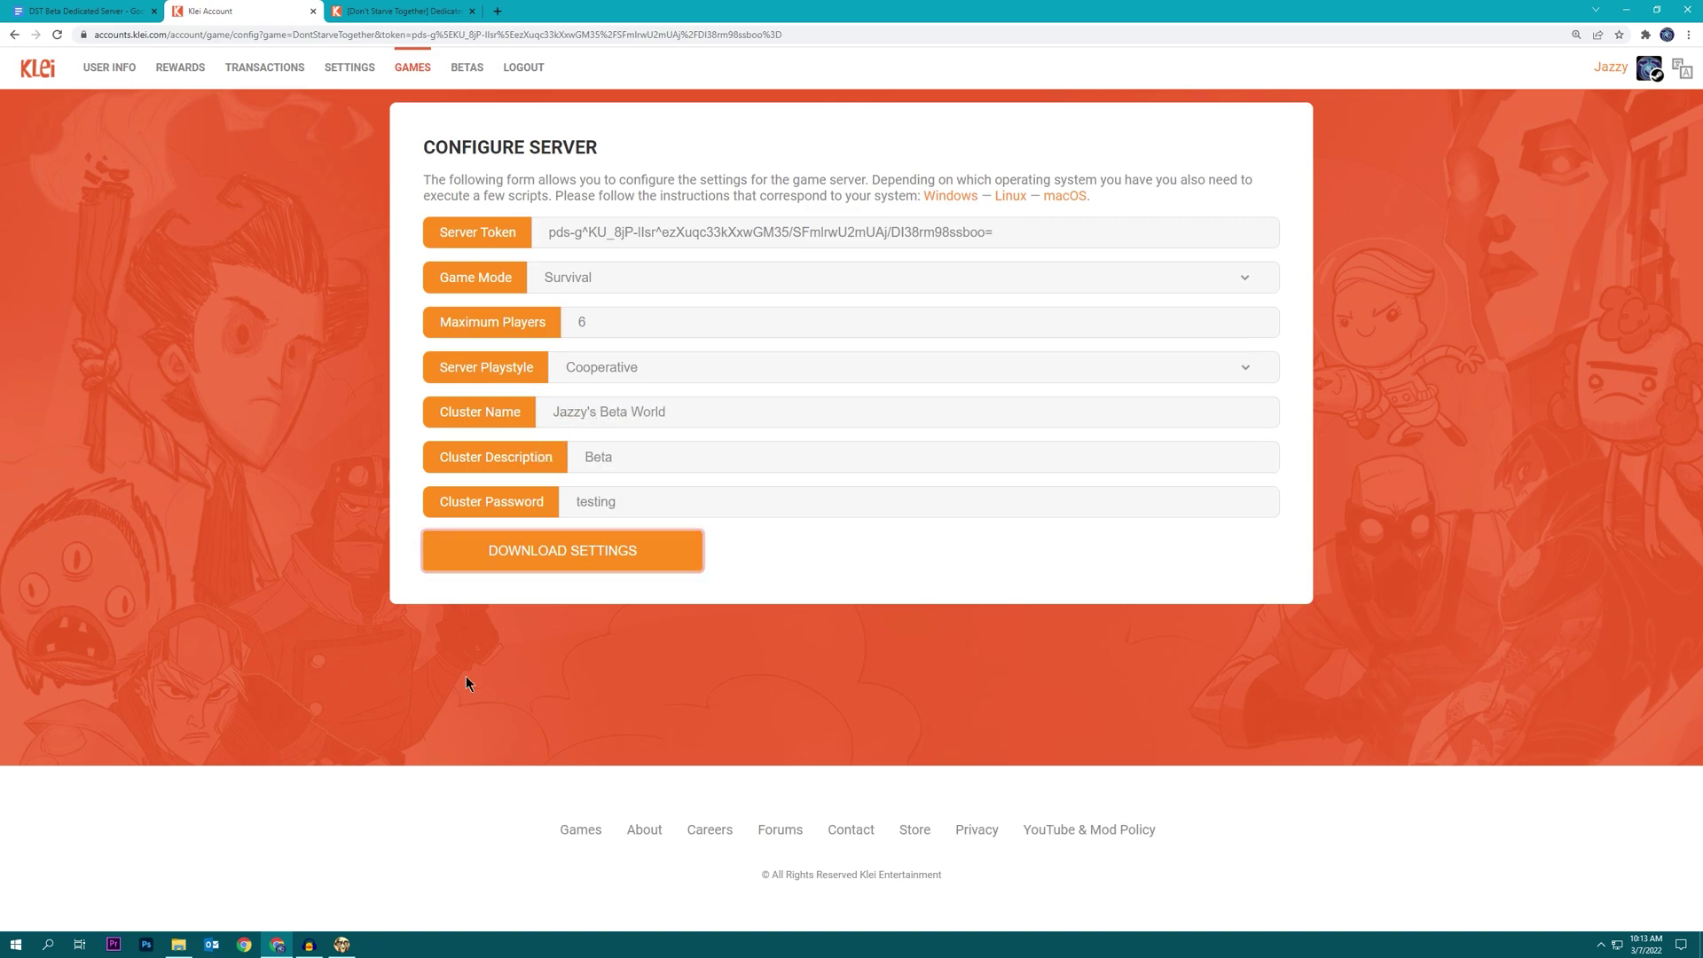
# Step: Download the server settings and save them as MyDediServer.zip in the DoNotStarveTogetherBetaBranch folder
pyautogui.click(535, 568)
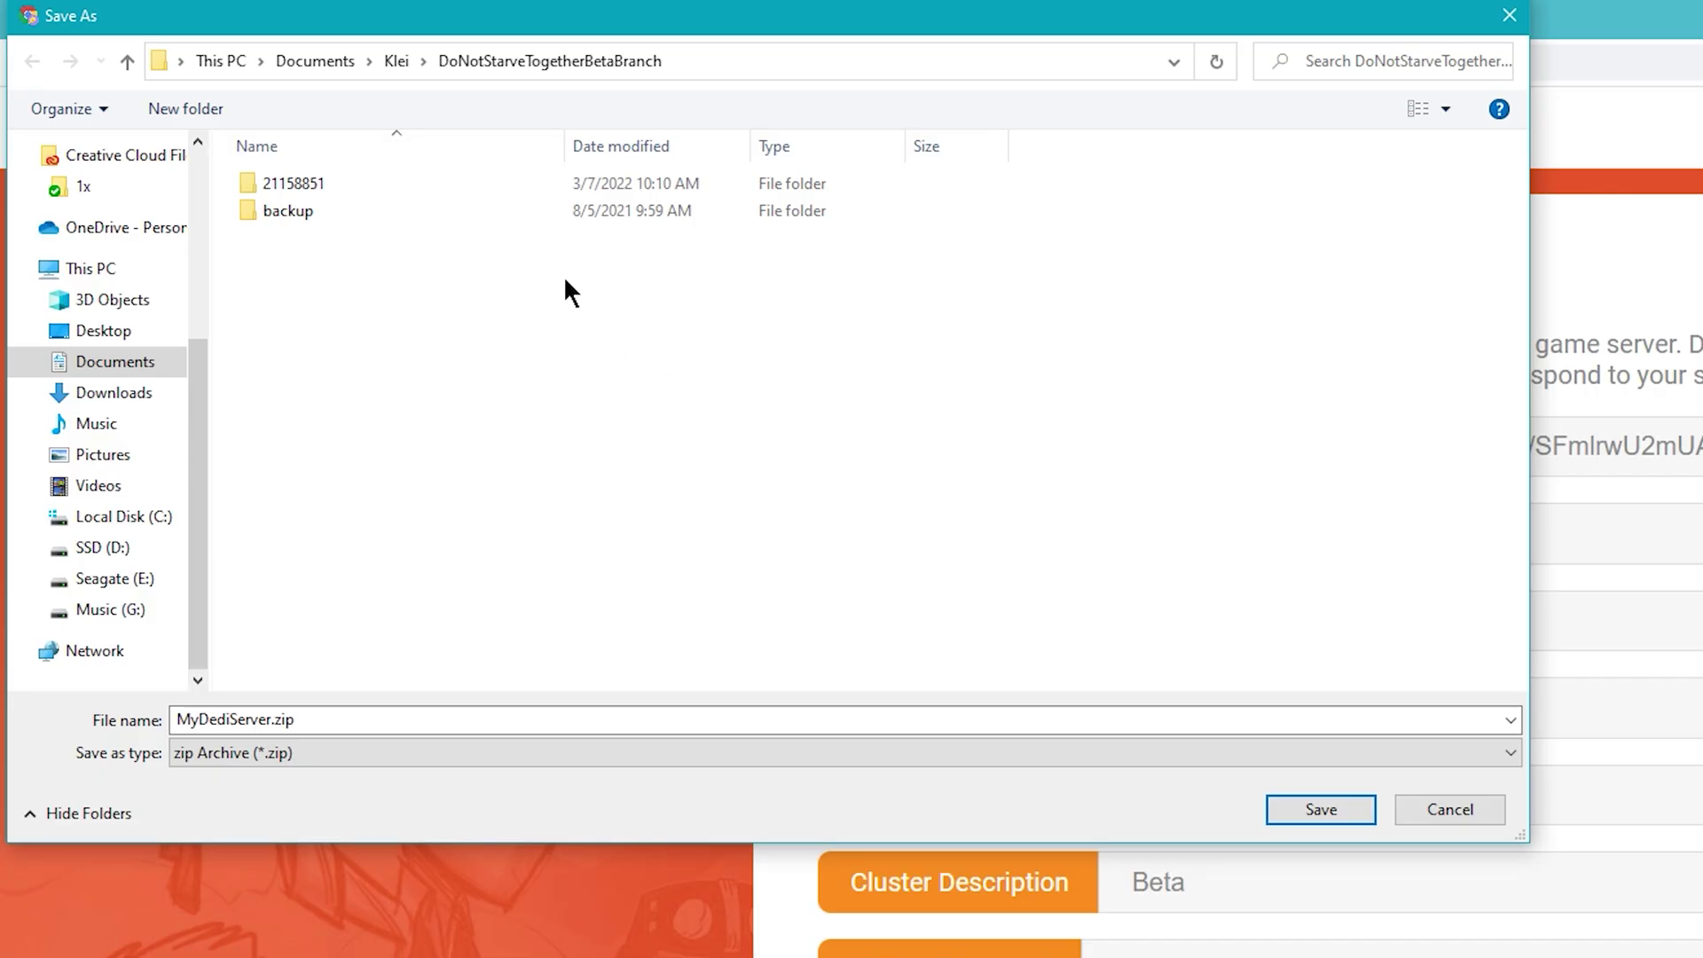
pyautogui.click(1334, 821)
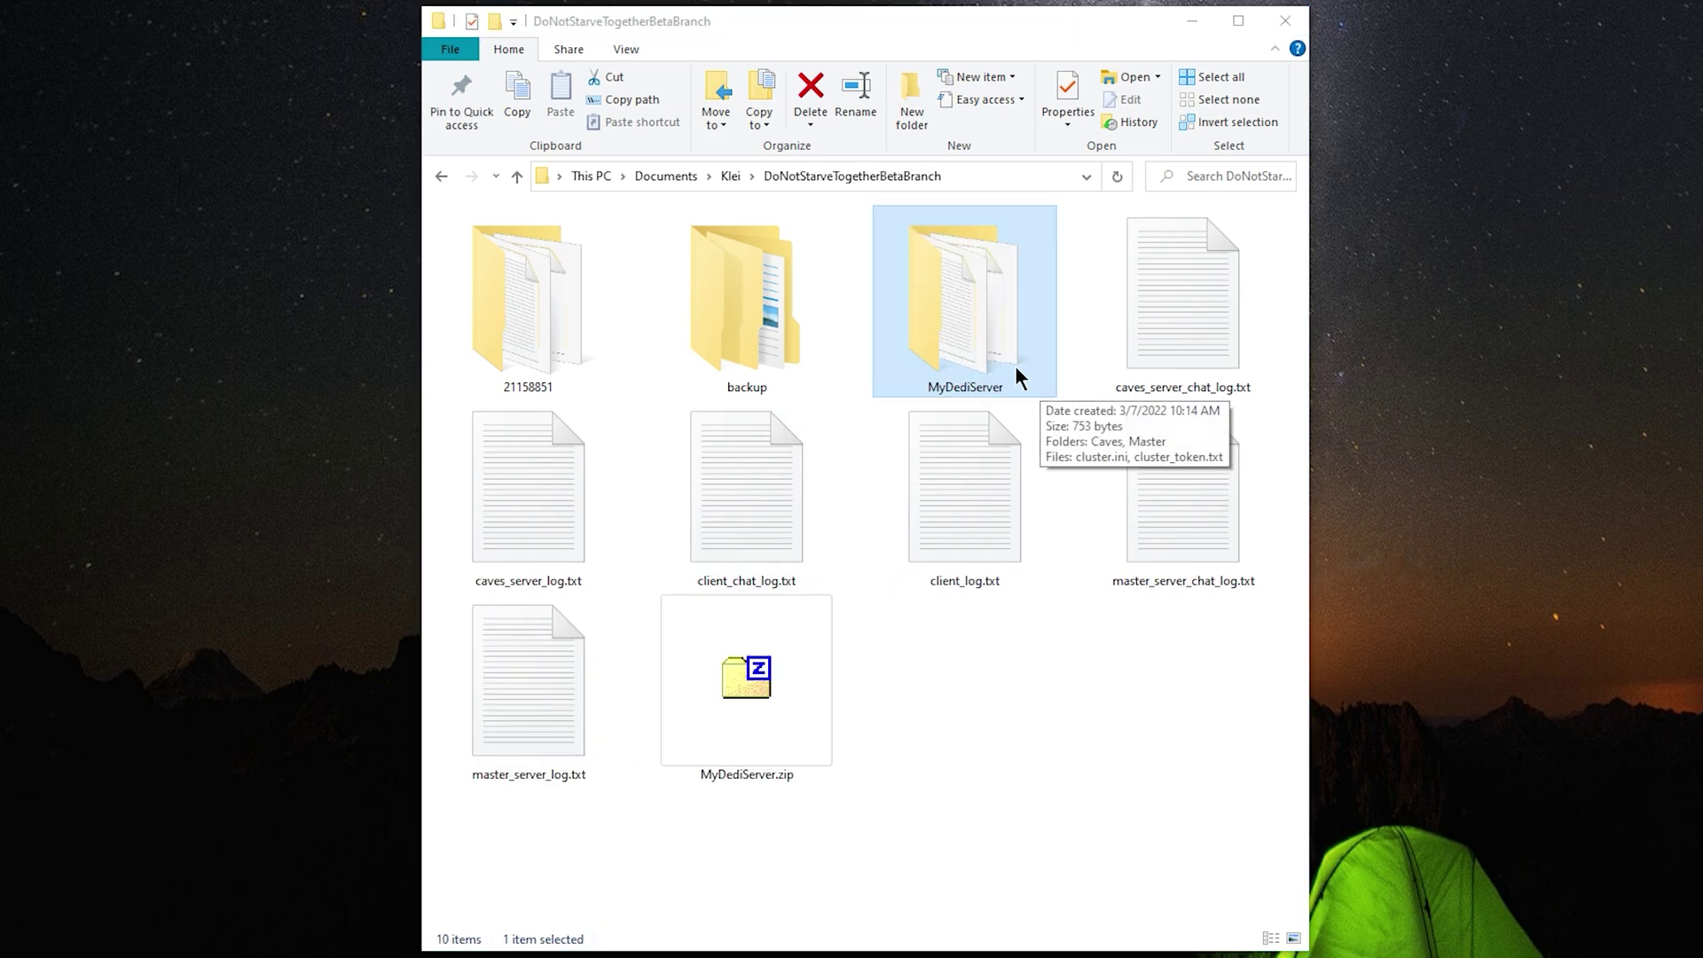
# Step: Examine the extracted MyDediServer folder and the contents of its Master and Caves subfolders
pyautogui.doubleClick(1013, 365)
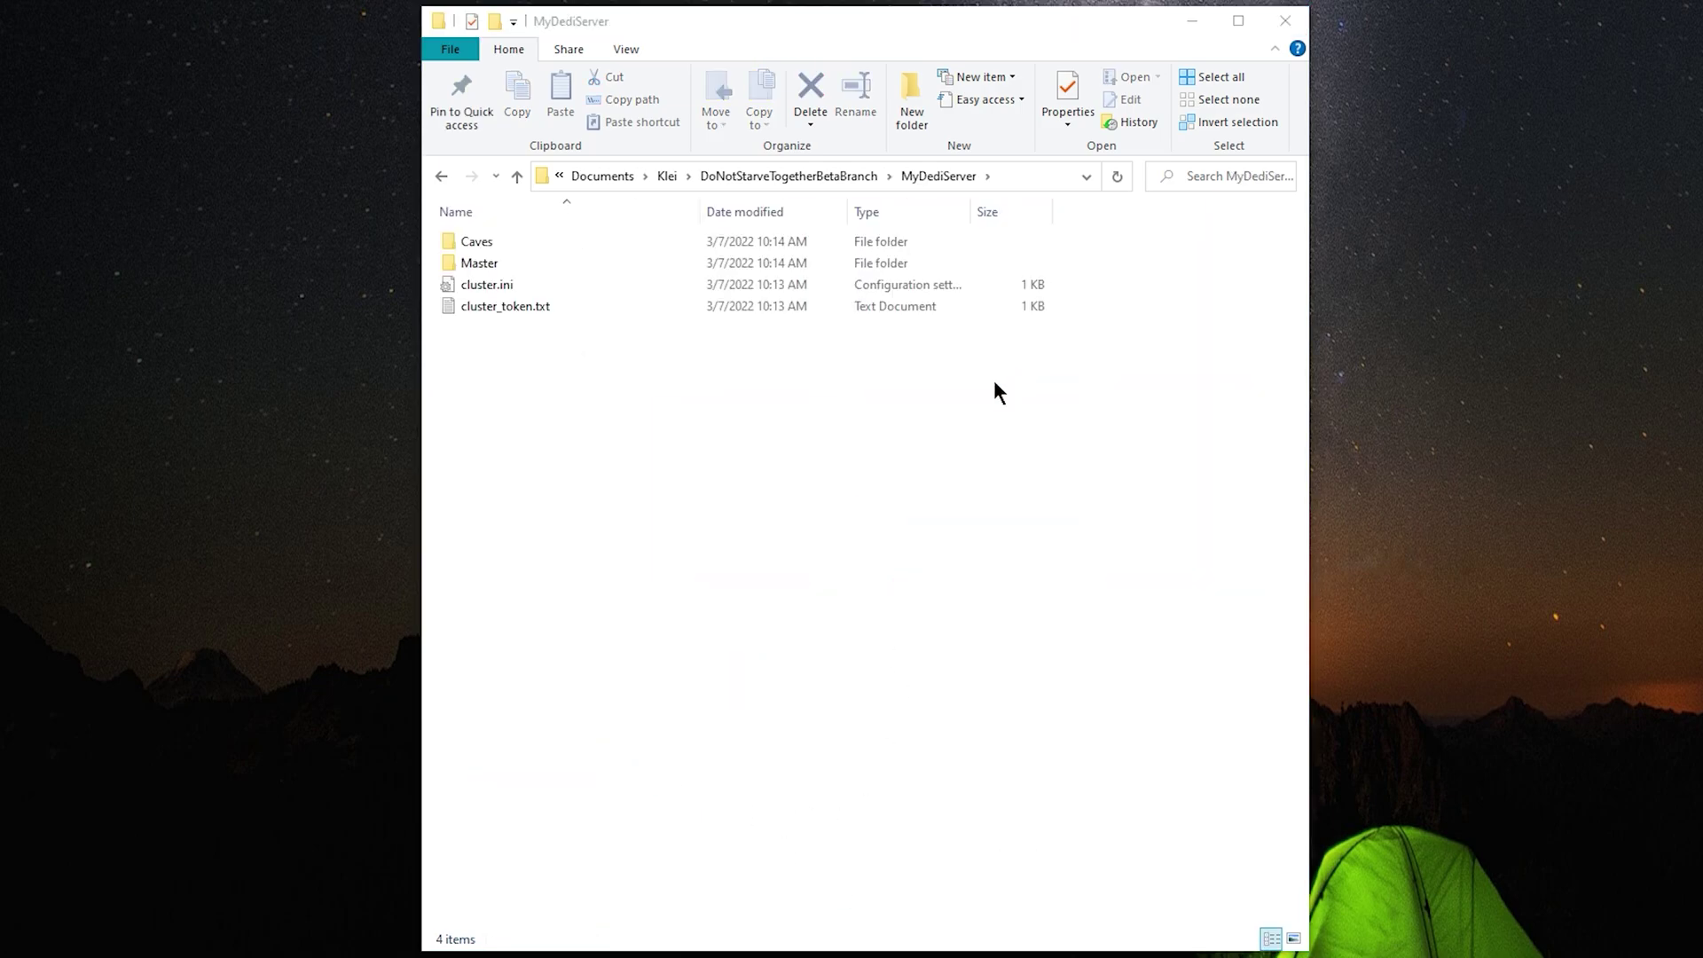
pyautogui.doubleClick(479, 264)
pyautogui.hotkey('alt', 'Left')
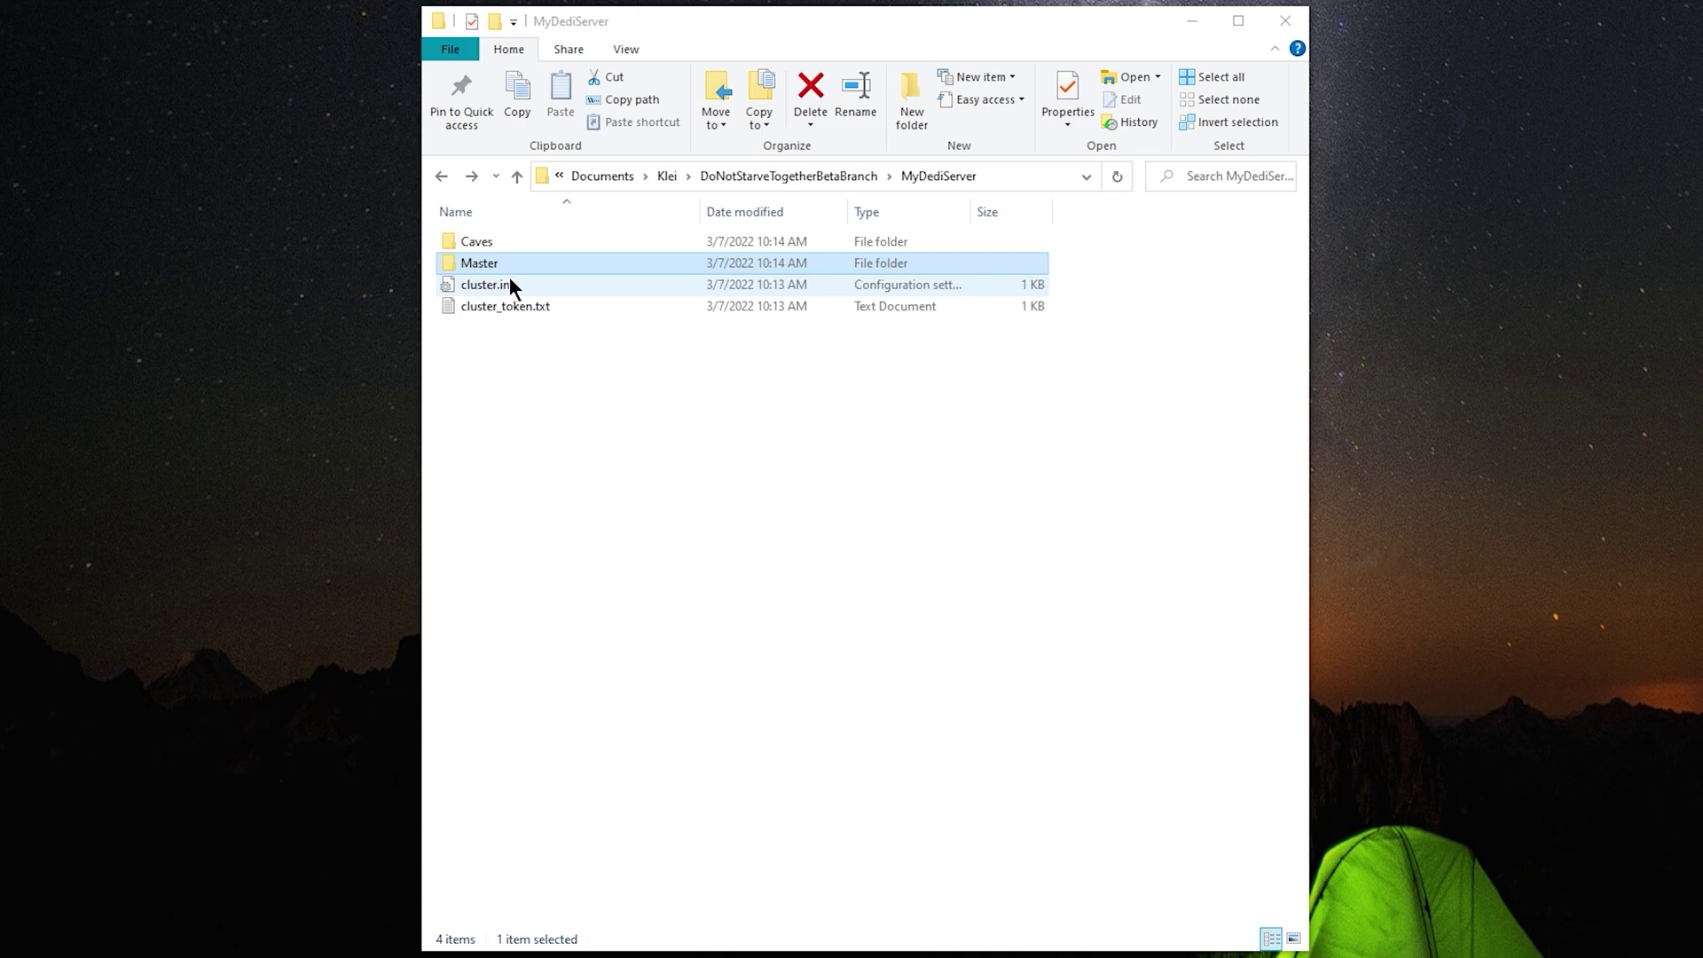
pyautogui.doubleClick(502, 245)
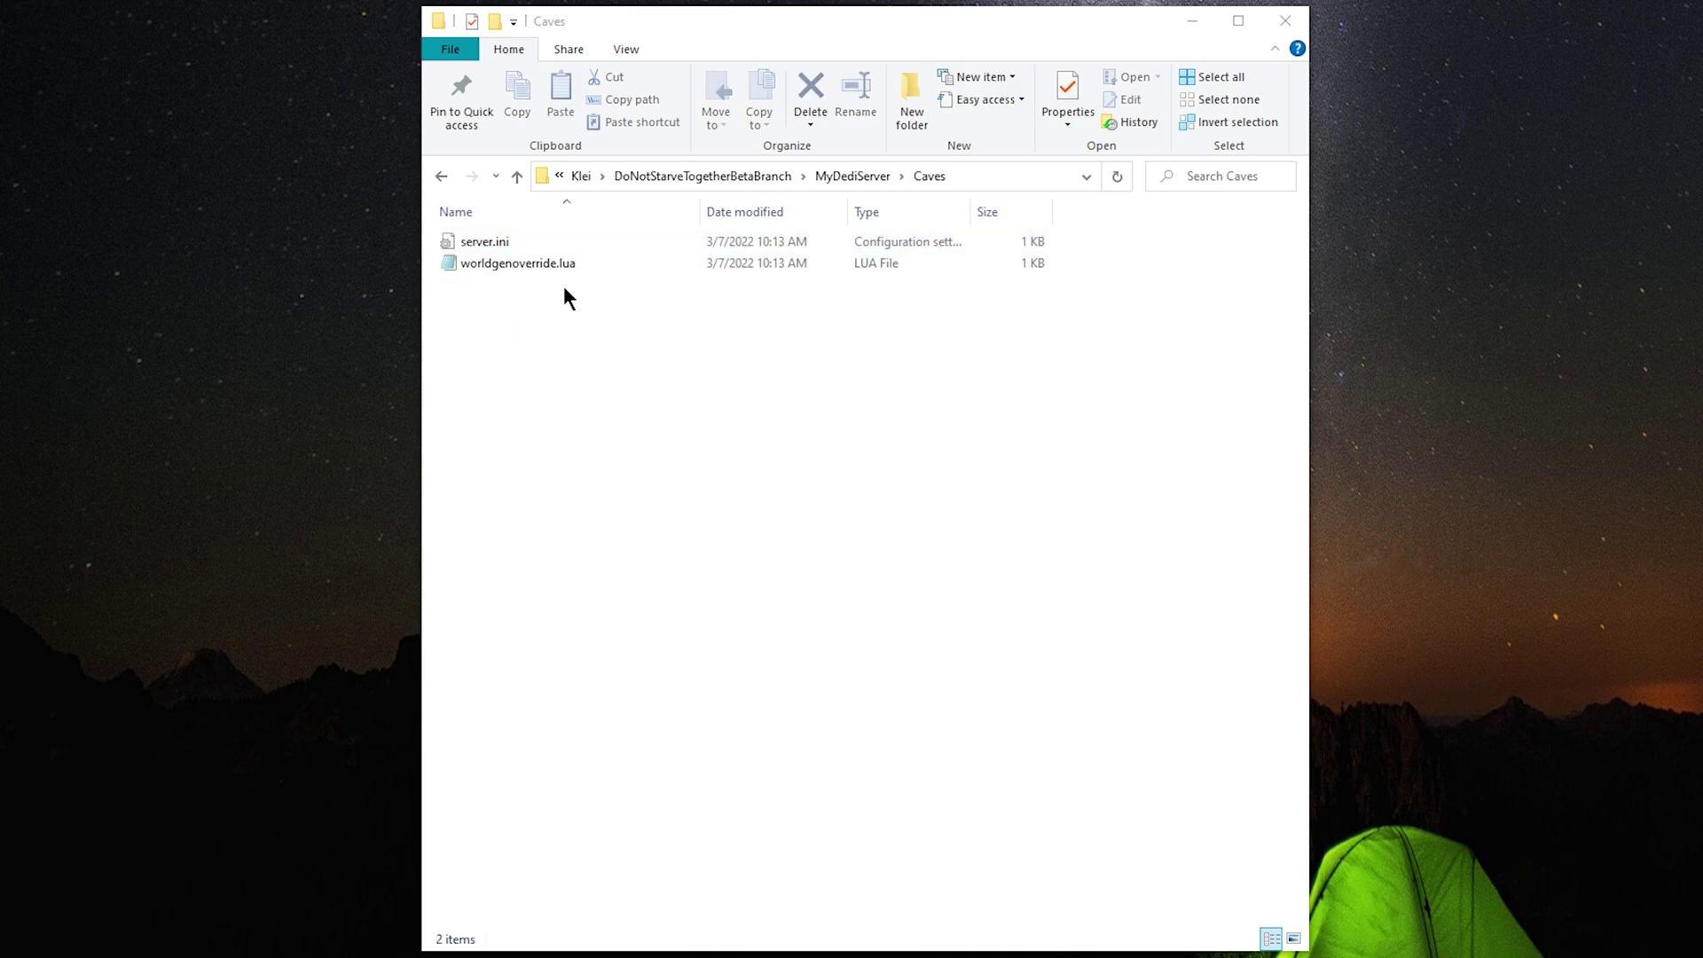
pyautogui.hotkey('alt', 'Left')
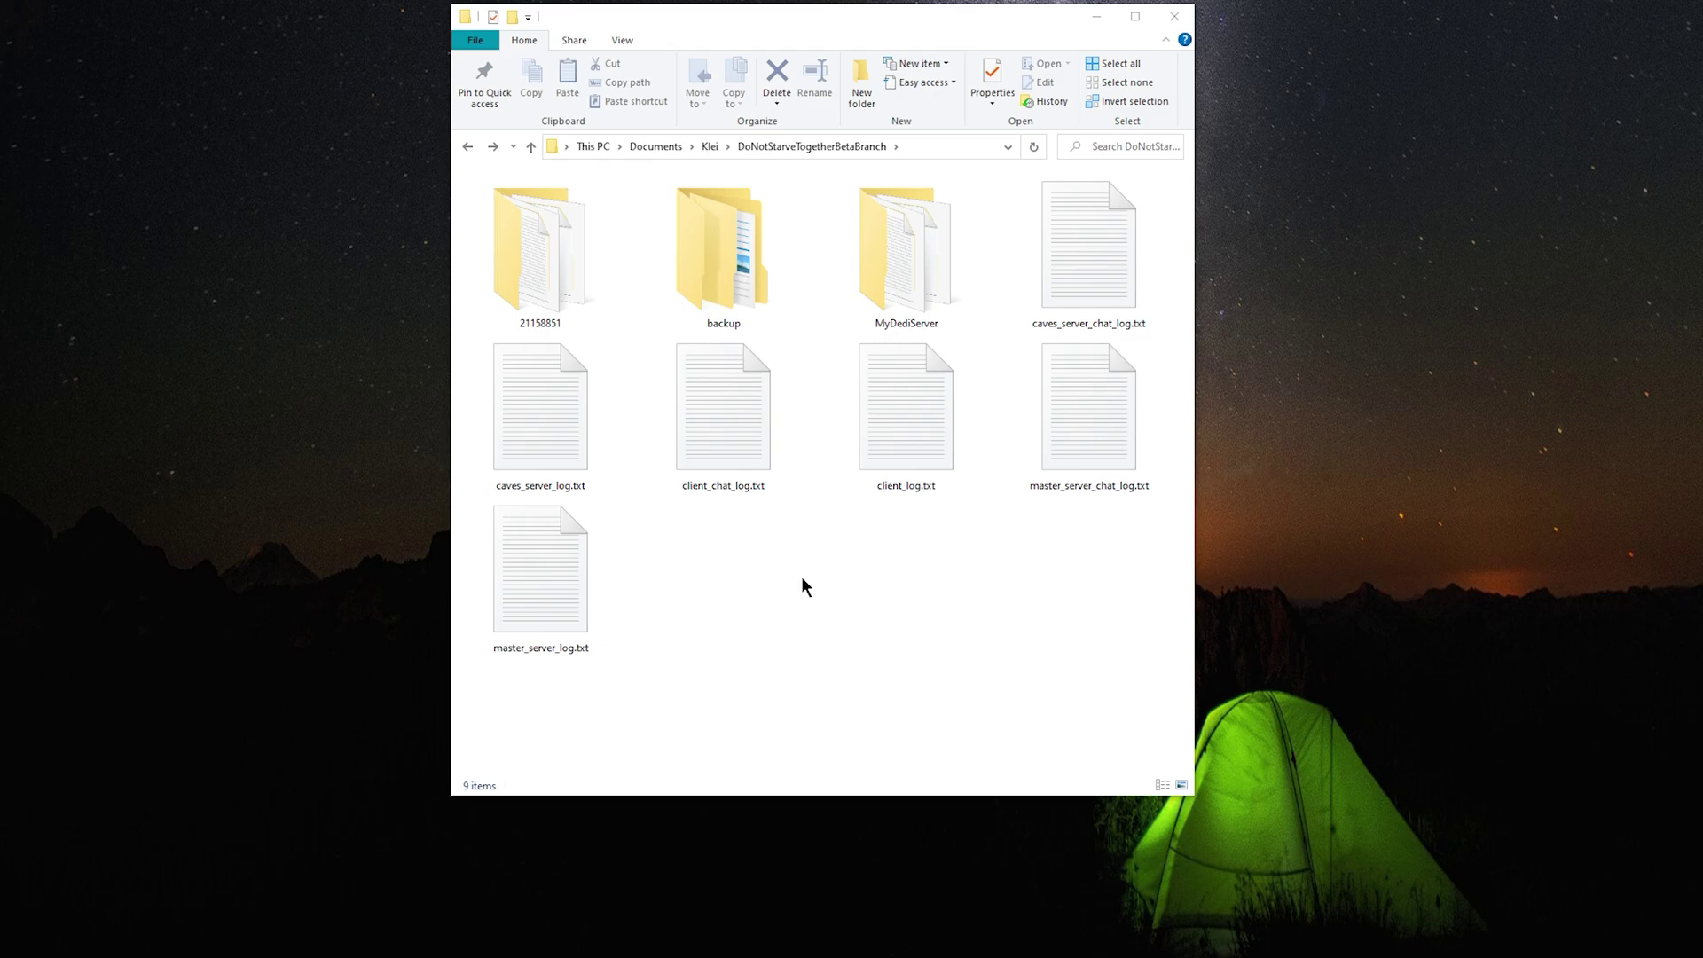
# Step: Create a batch file named StartDSTServers.bat in the DoNotStarveTogetherBetaBranch folder and open it for editing in Notepad
pyautogui.rightClick(800, 577)
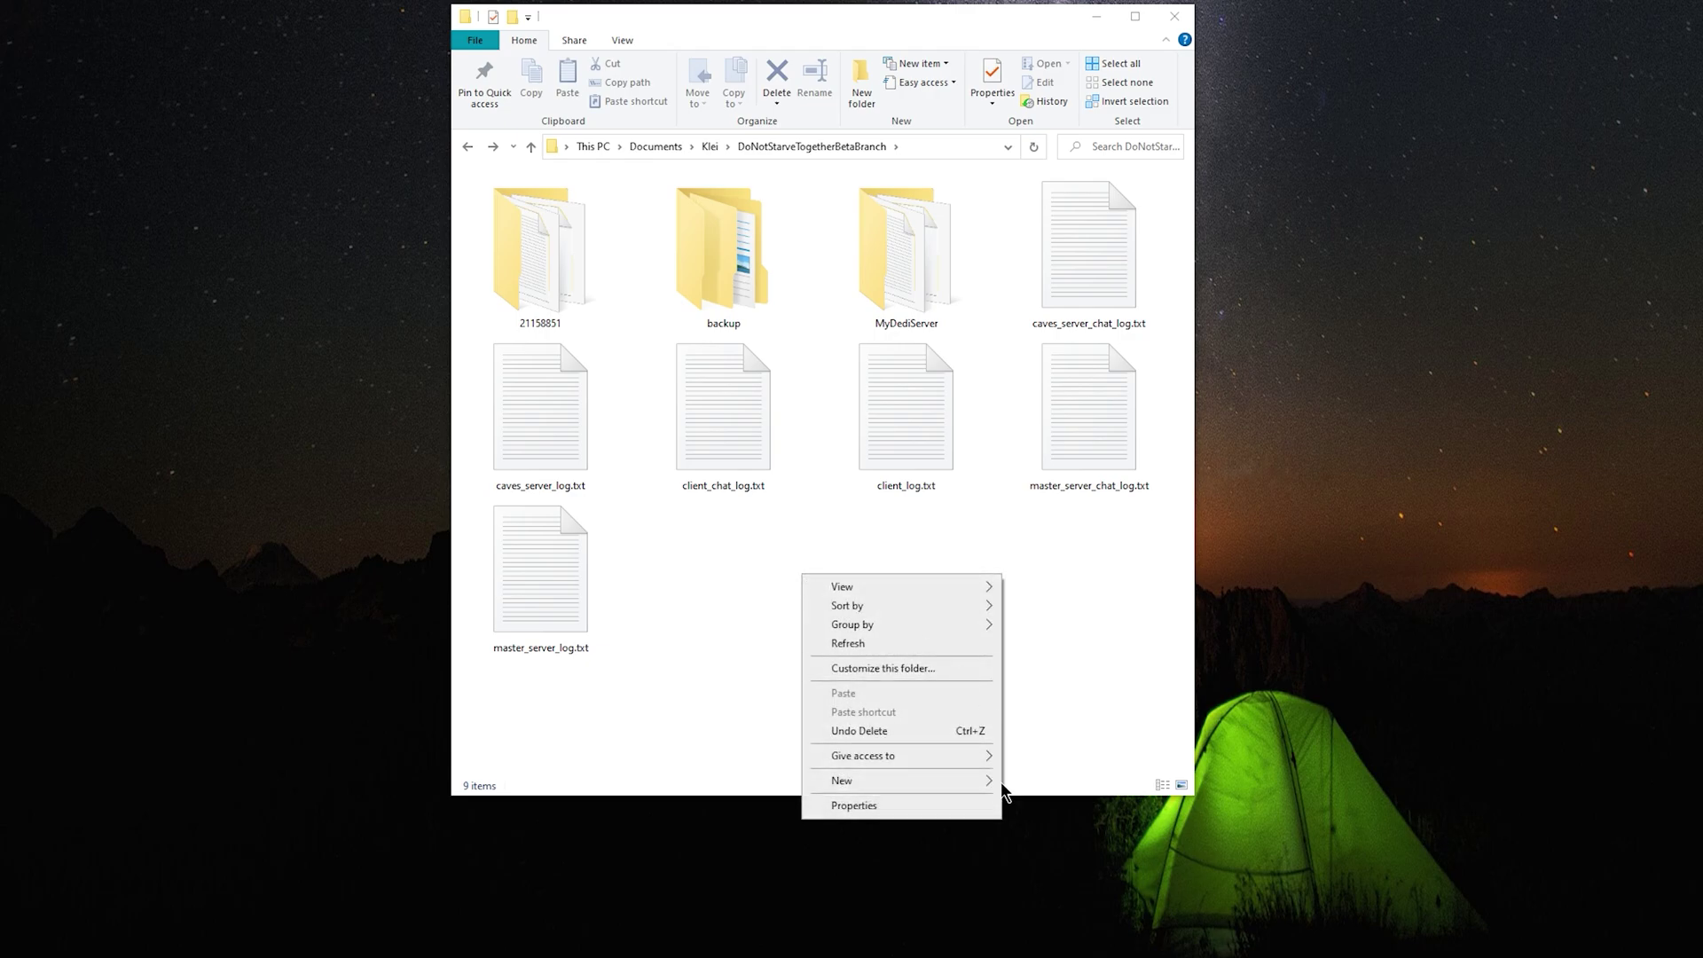
pyautogui.moveTo(997, 780)
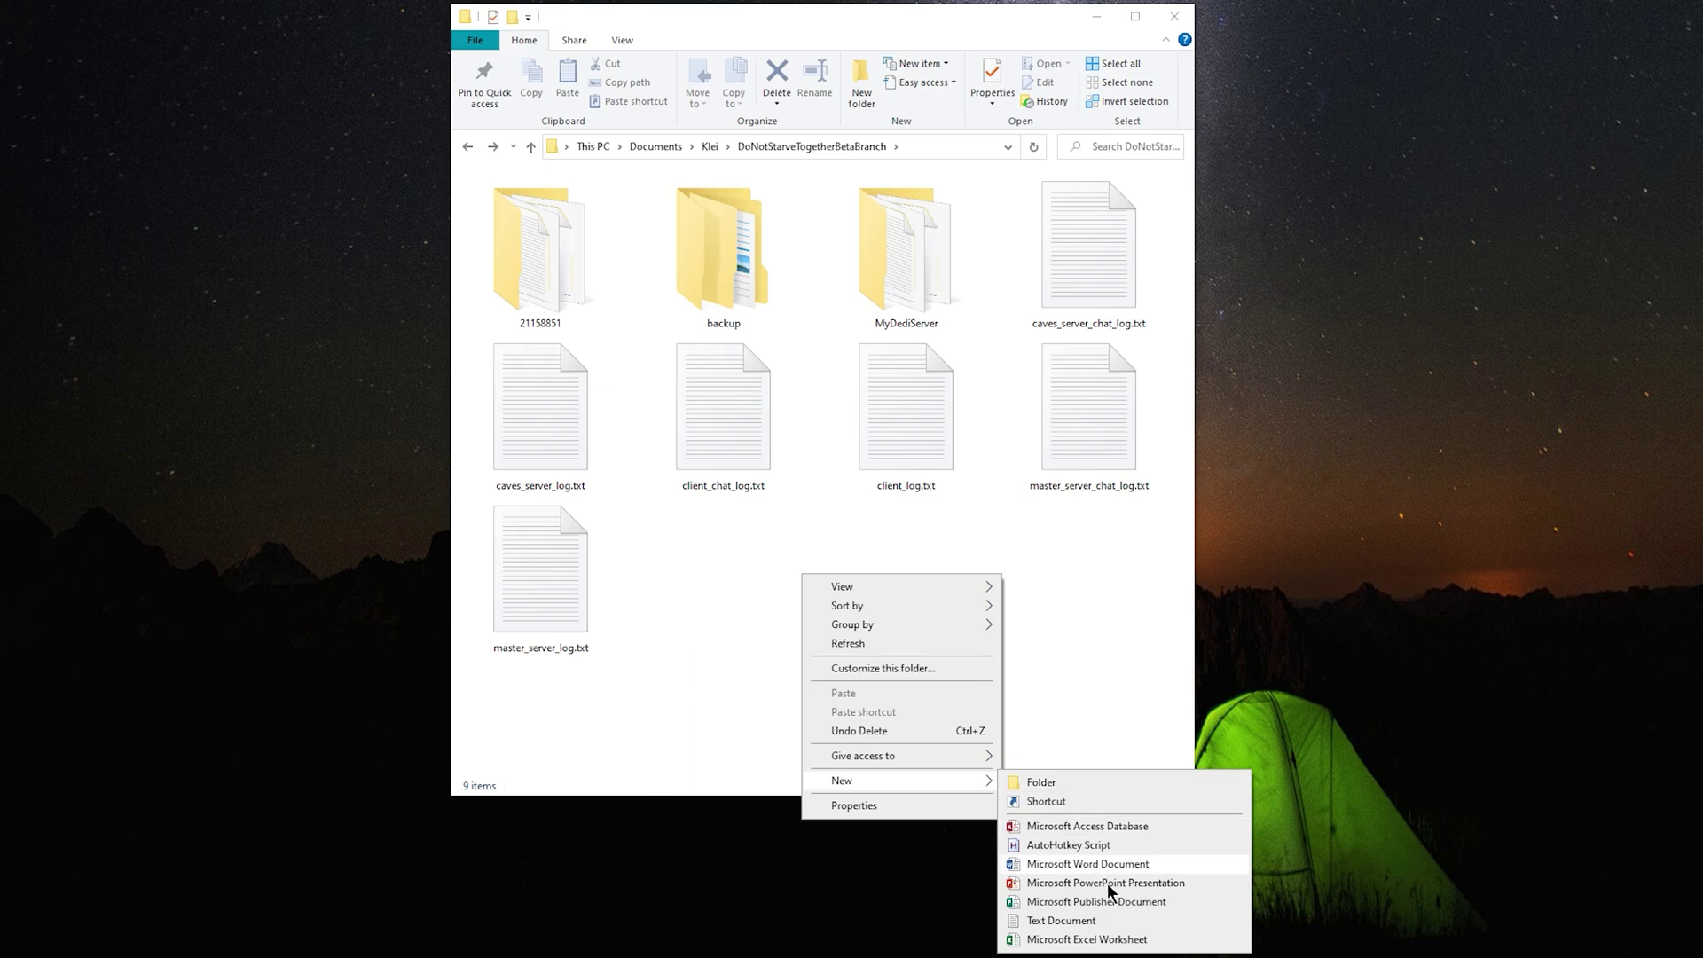
pyautogui.click(1108, 920)
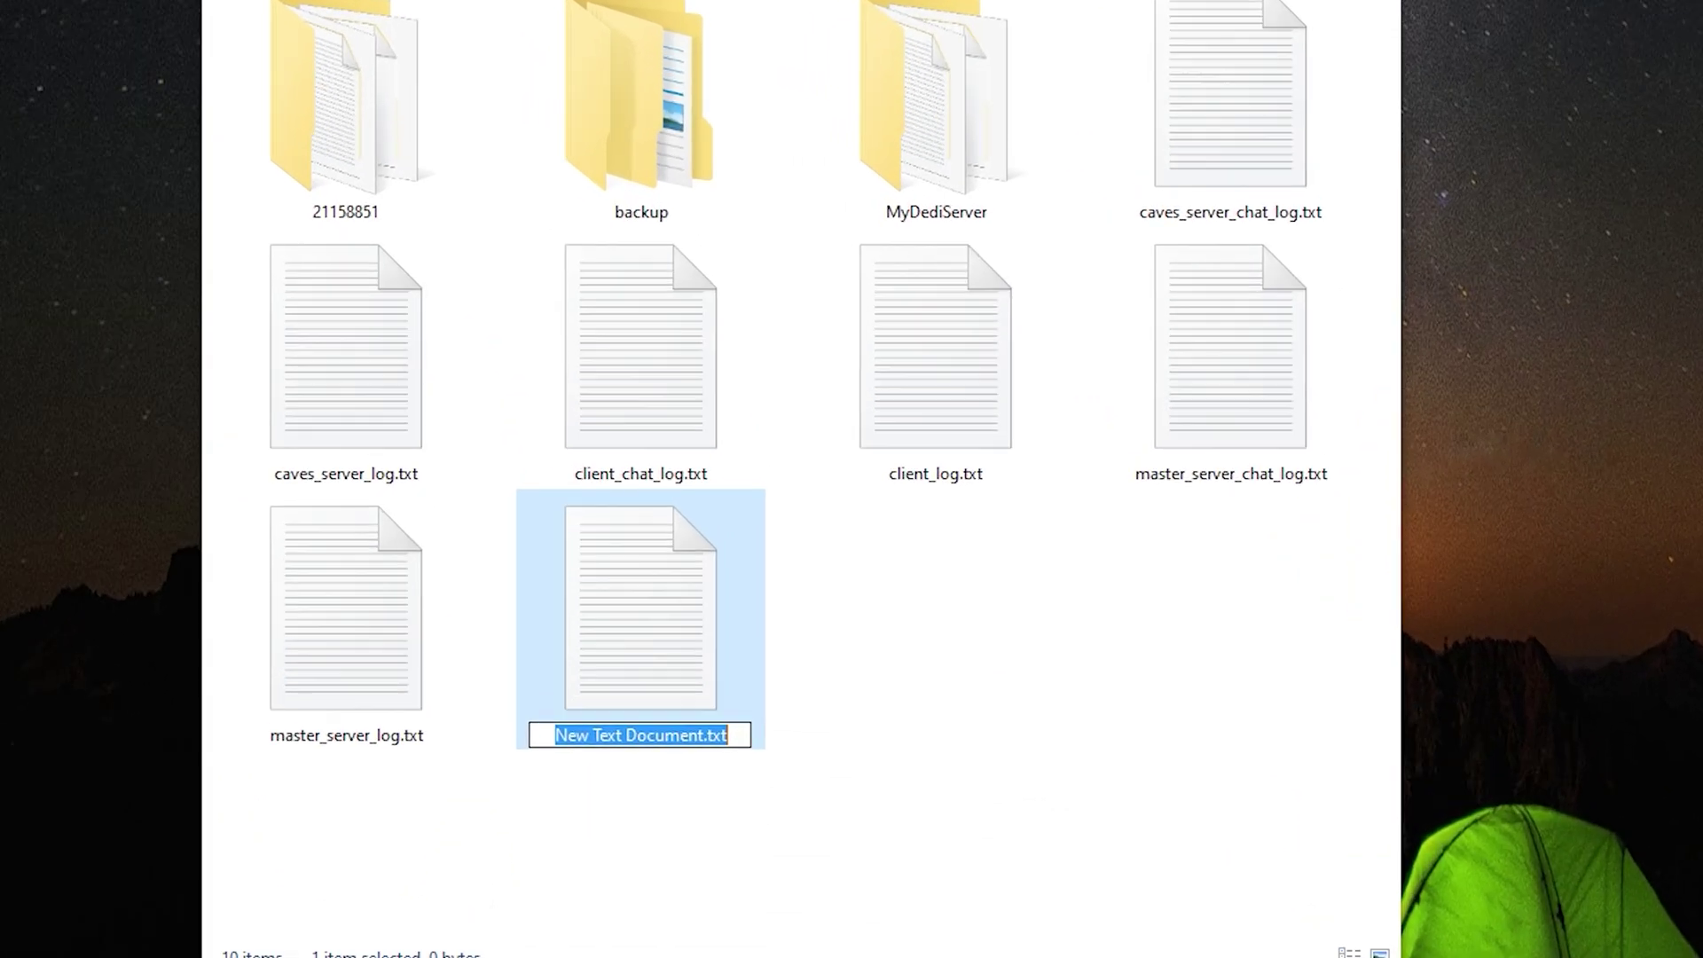
pyautogui.write('StartDST')
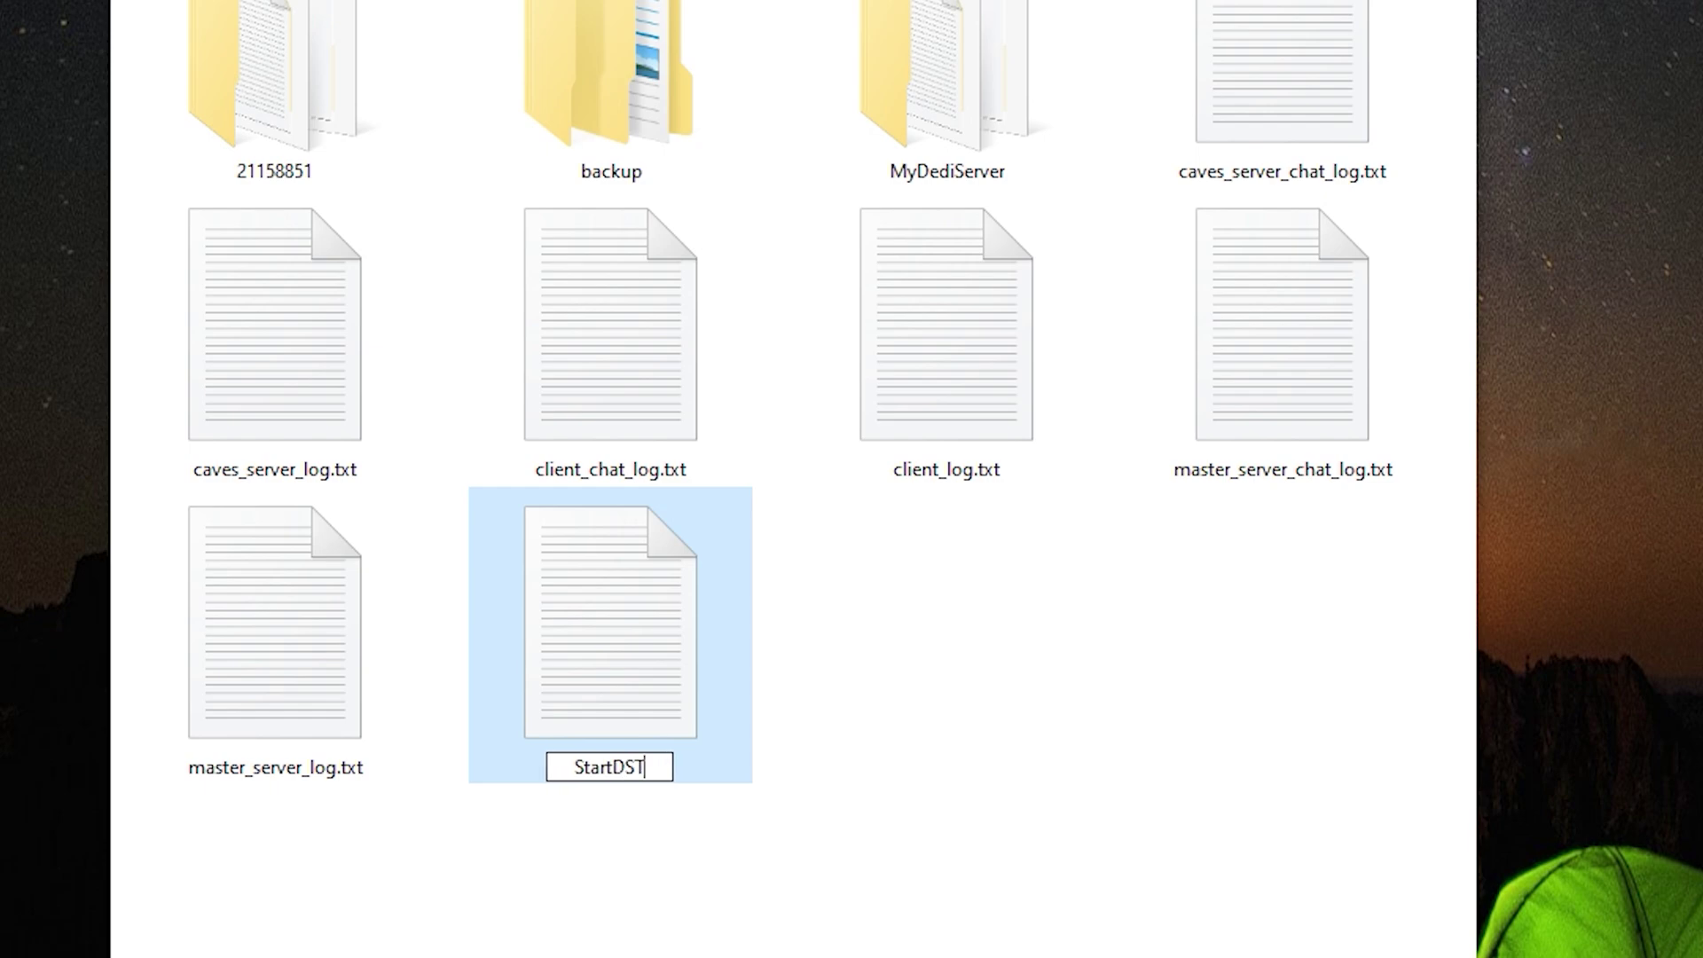
pyautogui.write('Servers.bat')
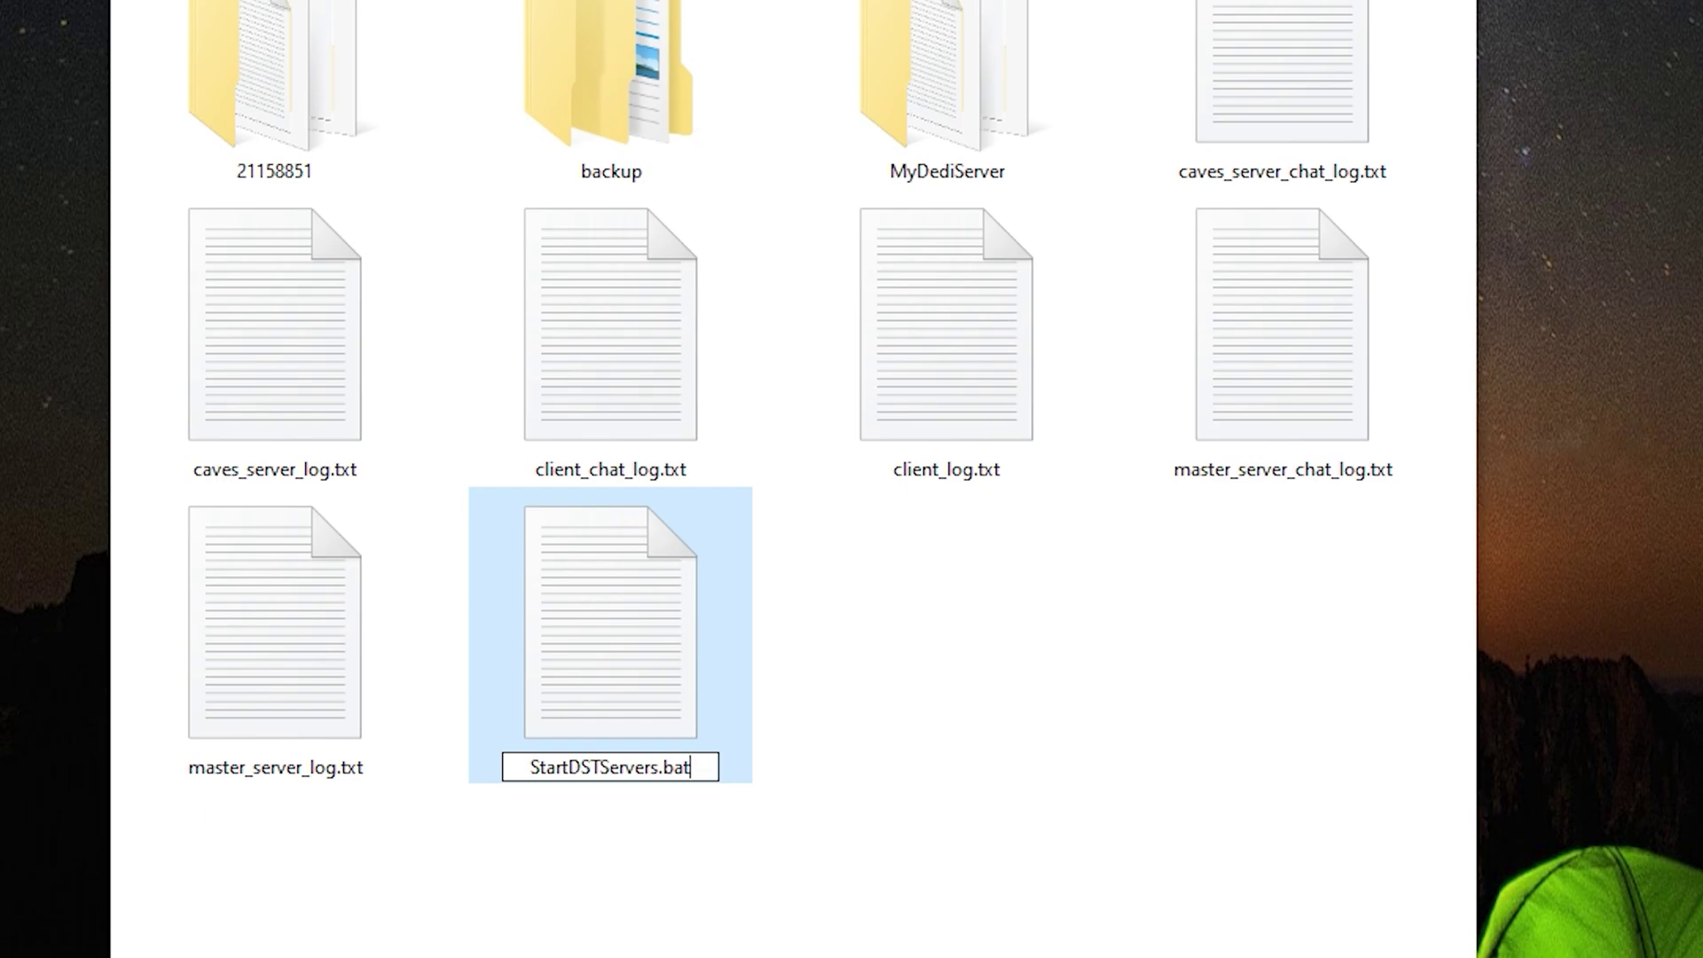
pyautogui.press('Return')
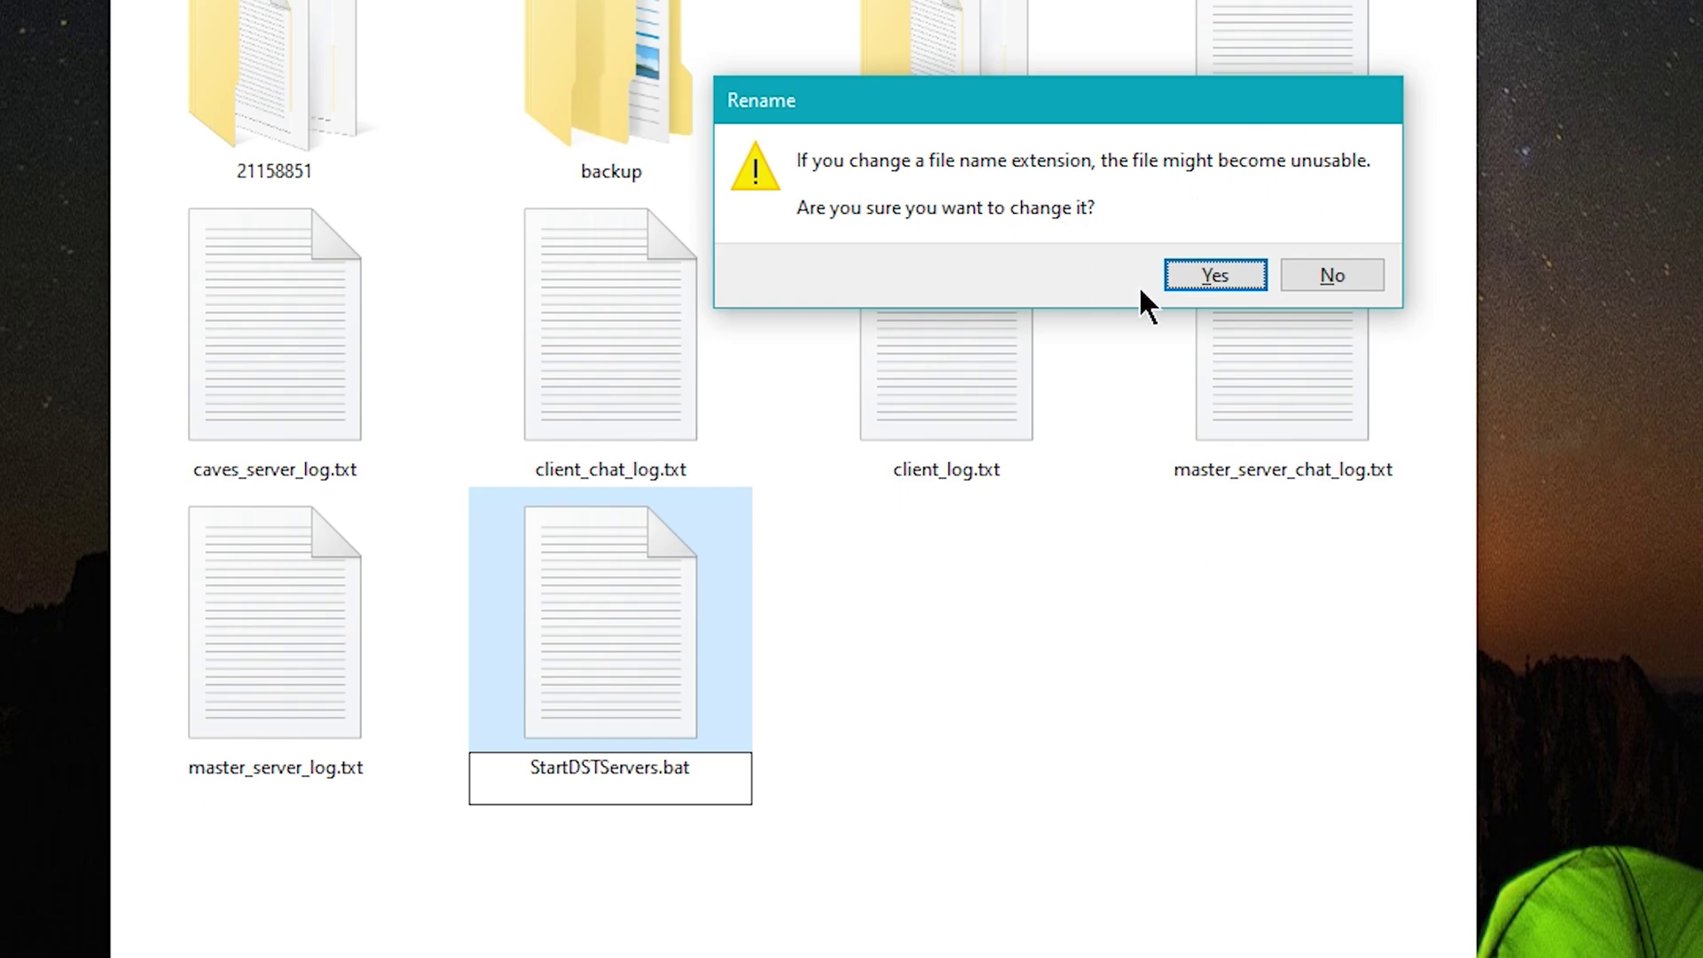
pyautogui.click(1236, 277)
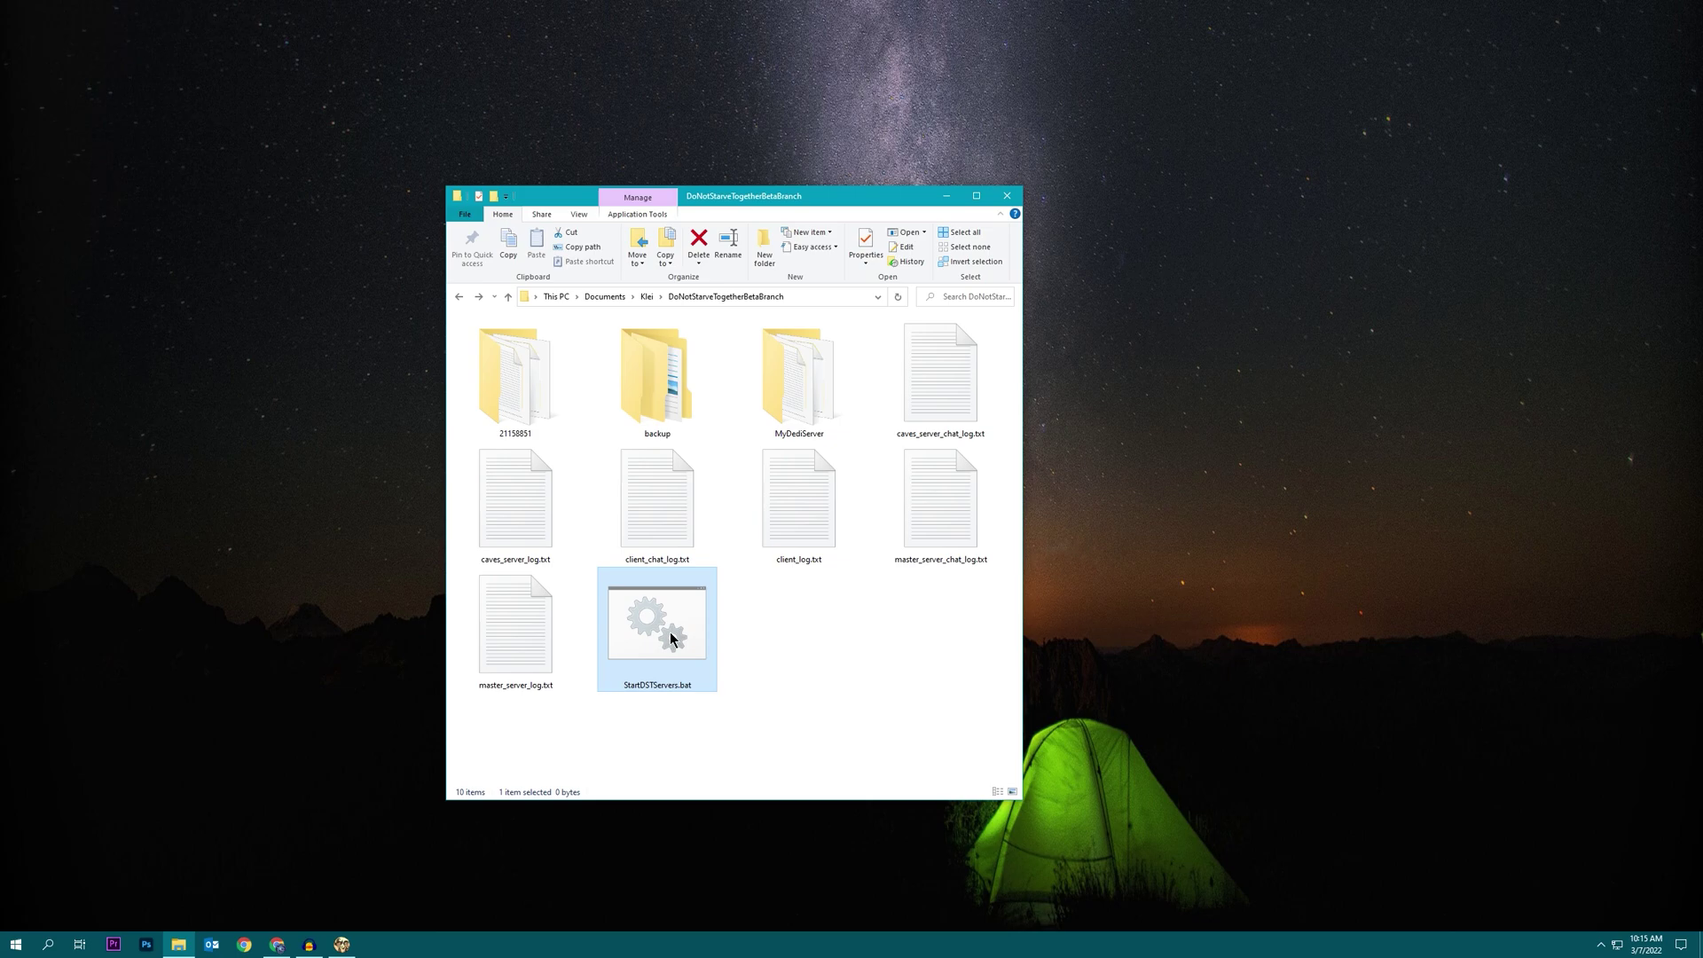
pyautogui.rightClick(671, 637)
pyautogui.click(742, 327)
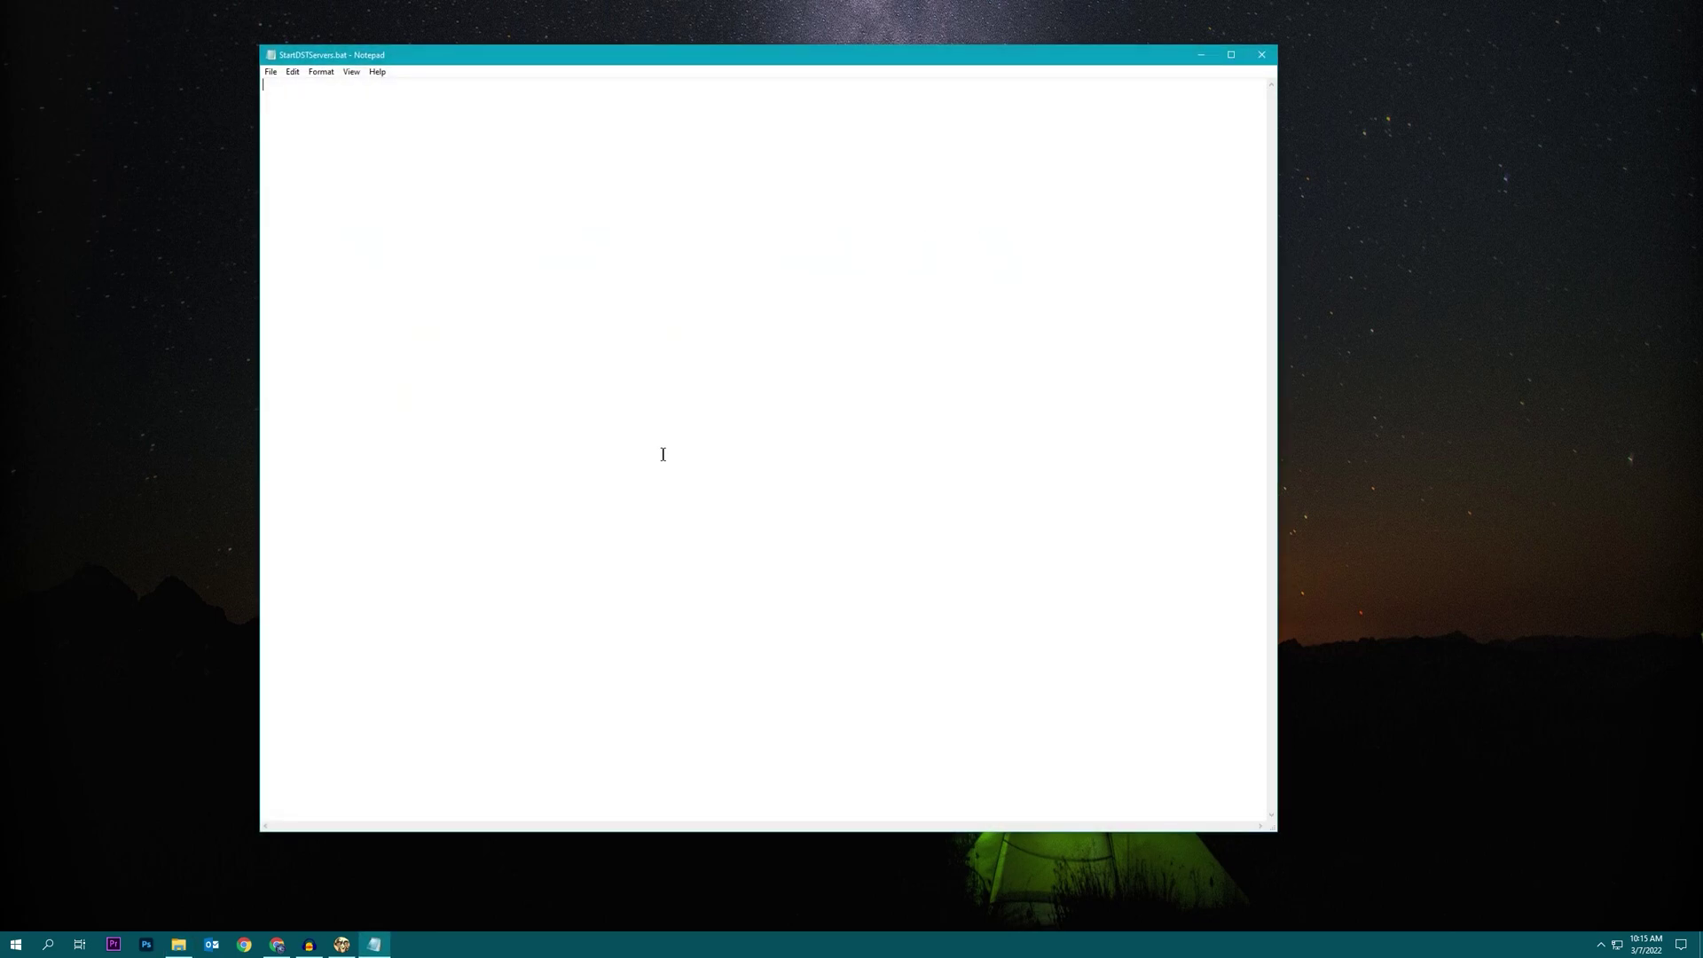
# Step: Switch to the browser and open the "Dedicated Server Quick Setup Guide - Windows" topic on the Klei forums
pyautogui.hotkey('alt', 'Tab')
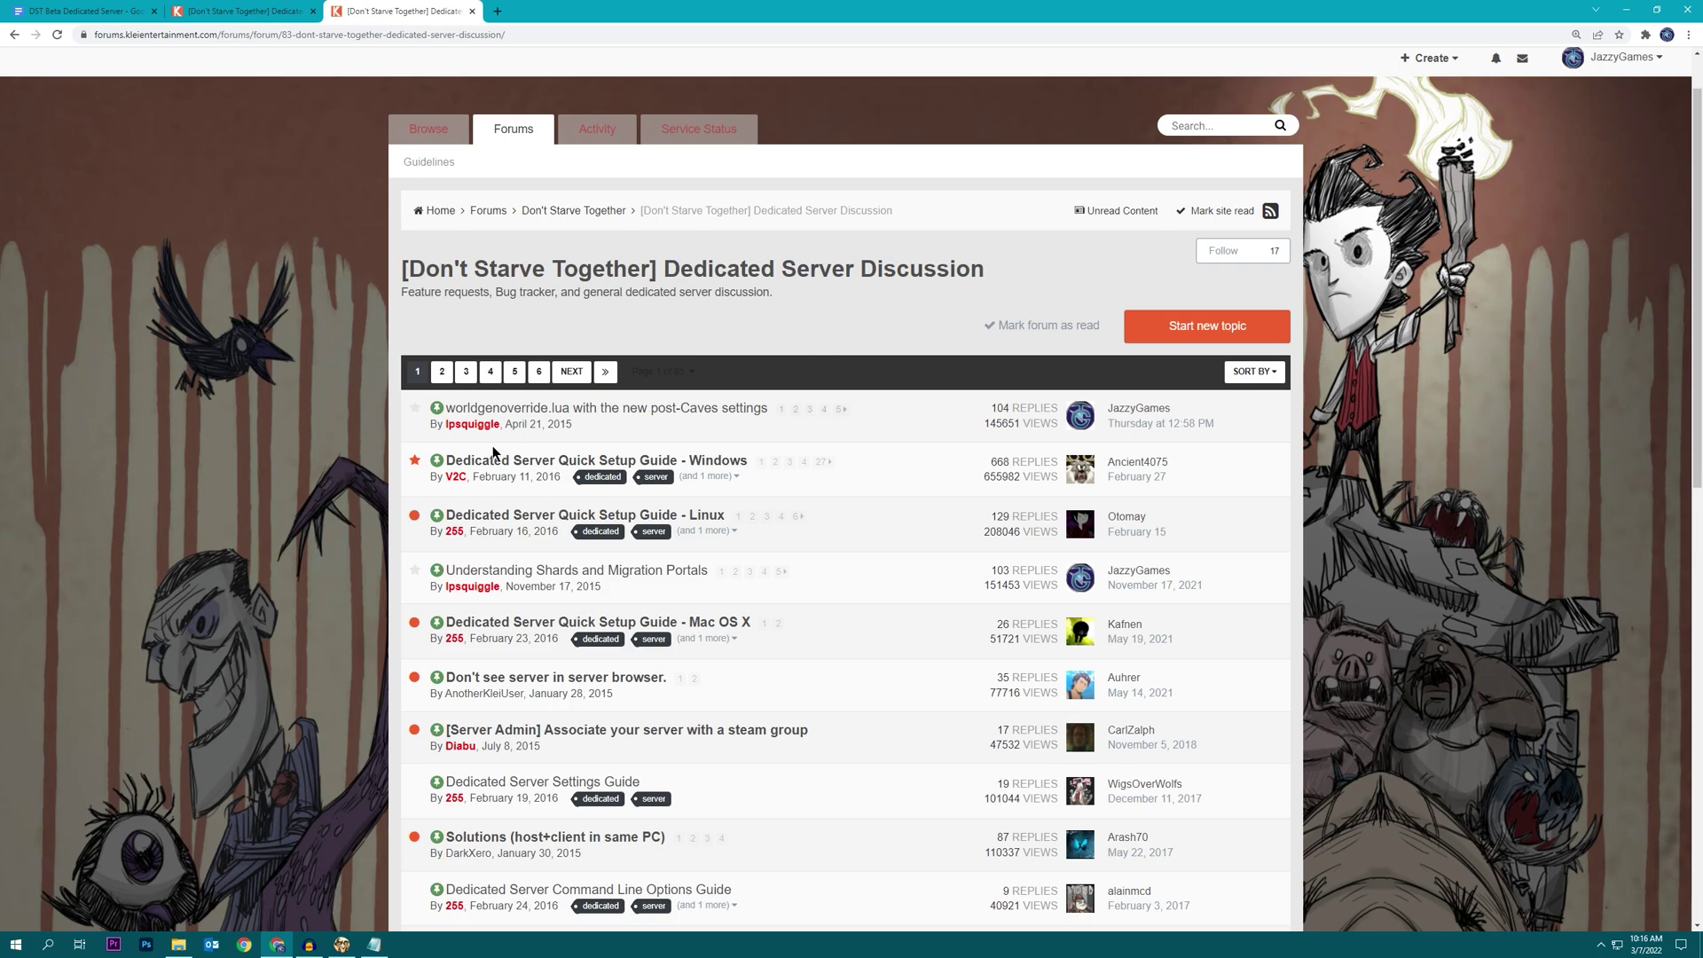
pyautogui.click(569, 462)
pyautogui.scroll(-4, 858, 426)
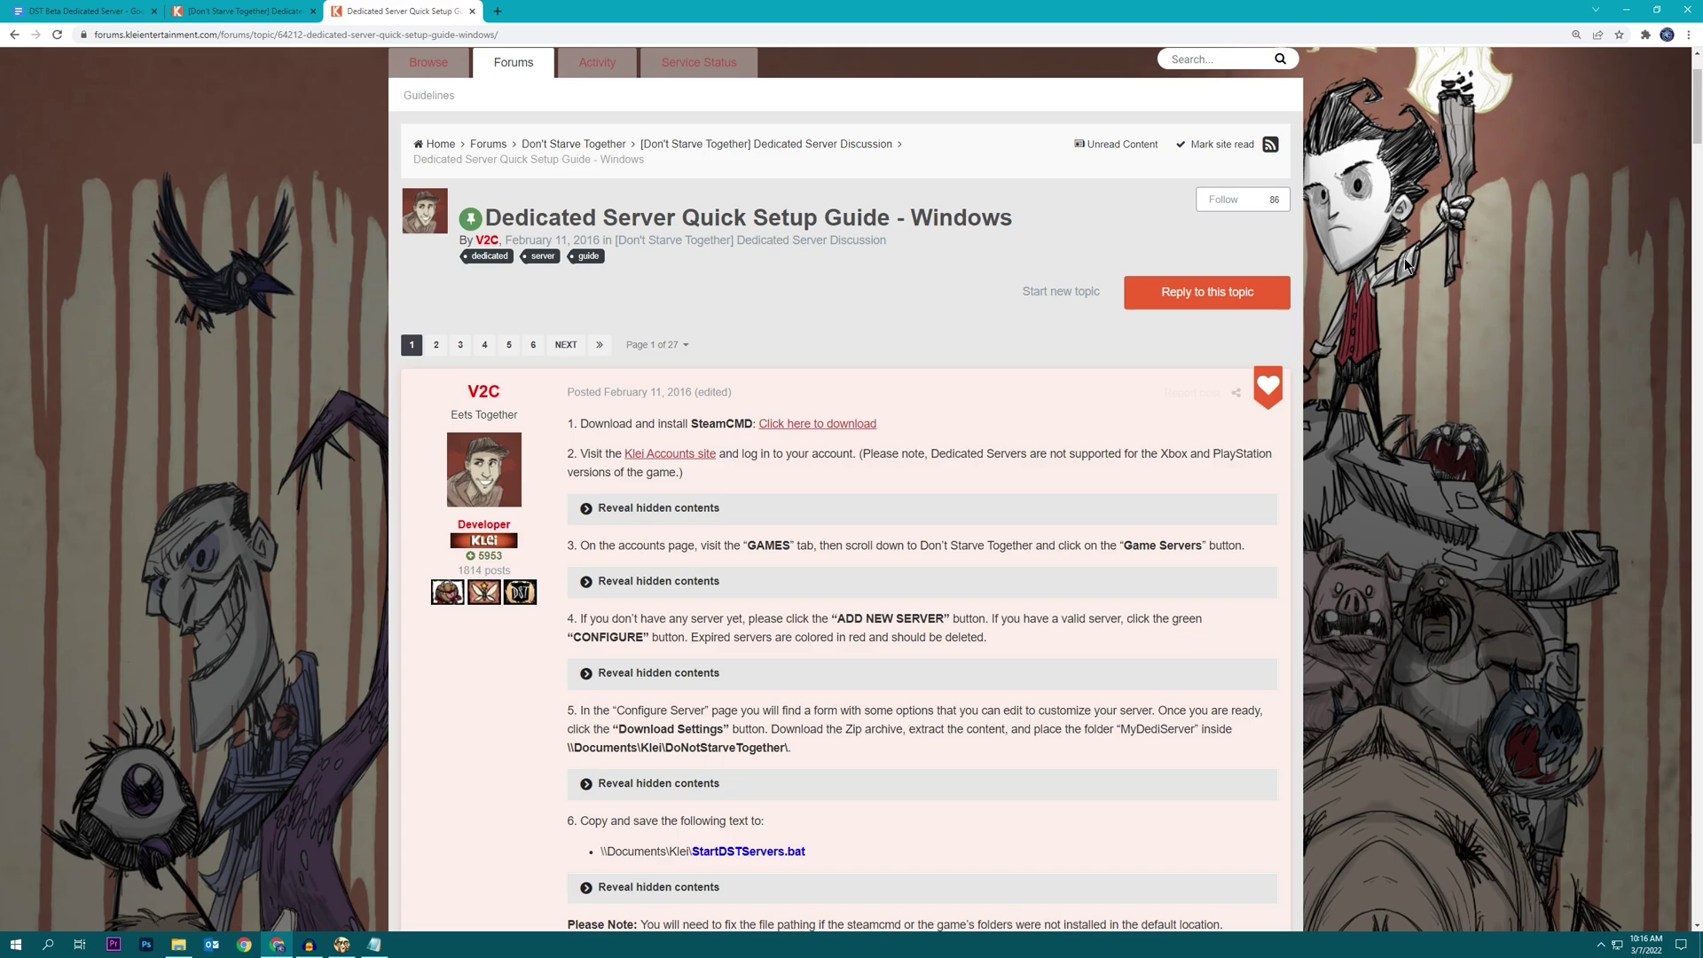
# Step: Copy the StartDSTServers.bat script text from step 6 of the forum guide into the empty StartDSTServers.bat file in Notepad
pyautogui.click(803, 629)
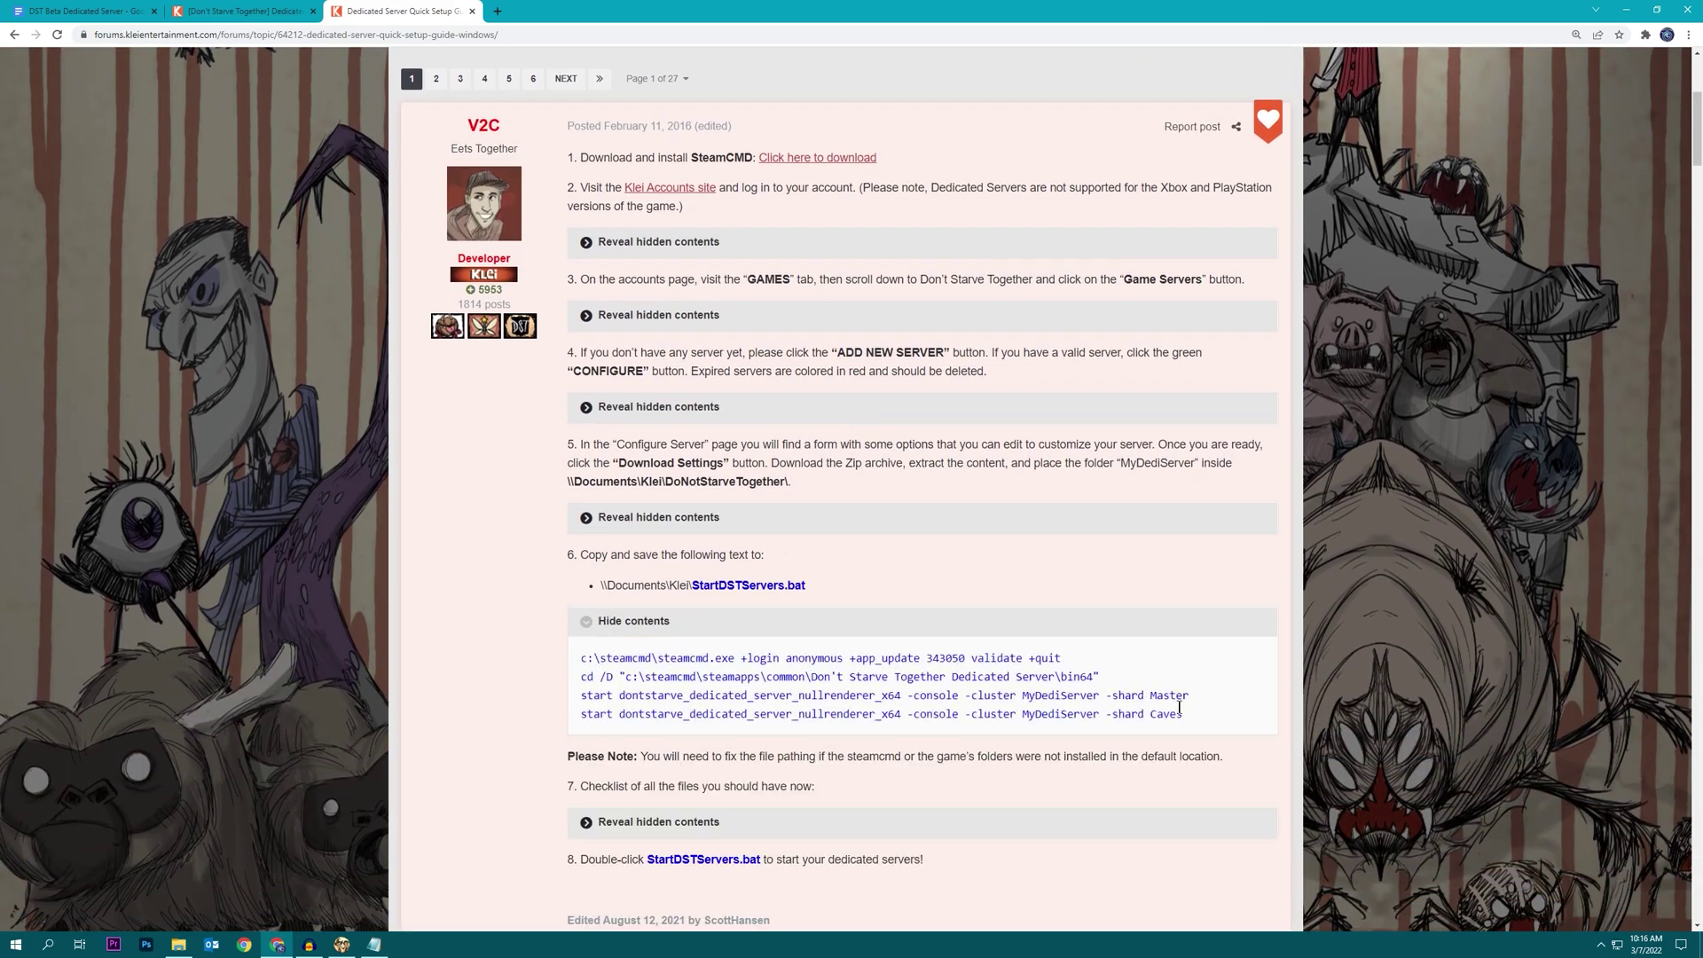
pyautogui.moveTo(1194, 716); pyautogui.dragTo(578, 657)
pyautogui.hotkey('ctrl', 'c')
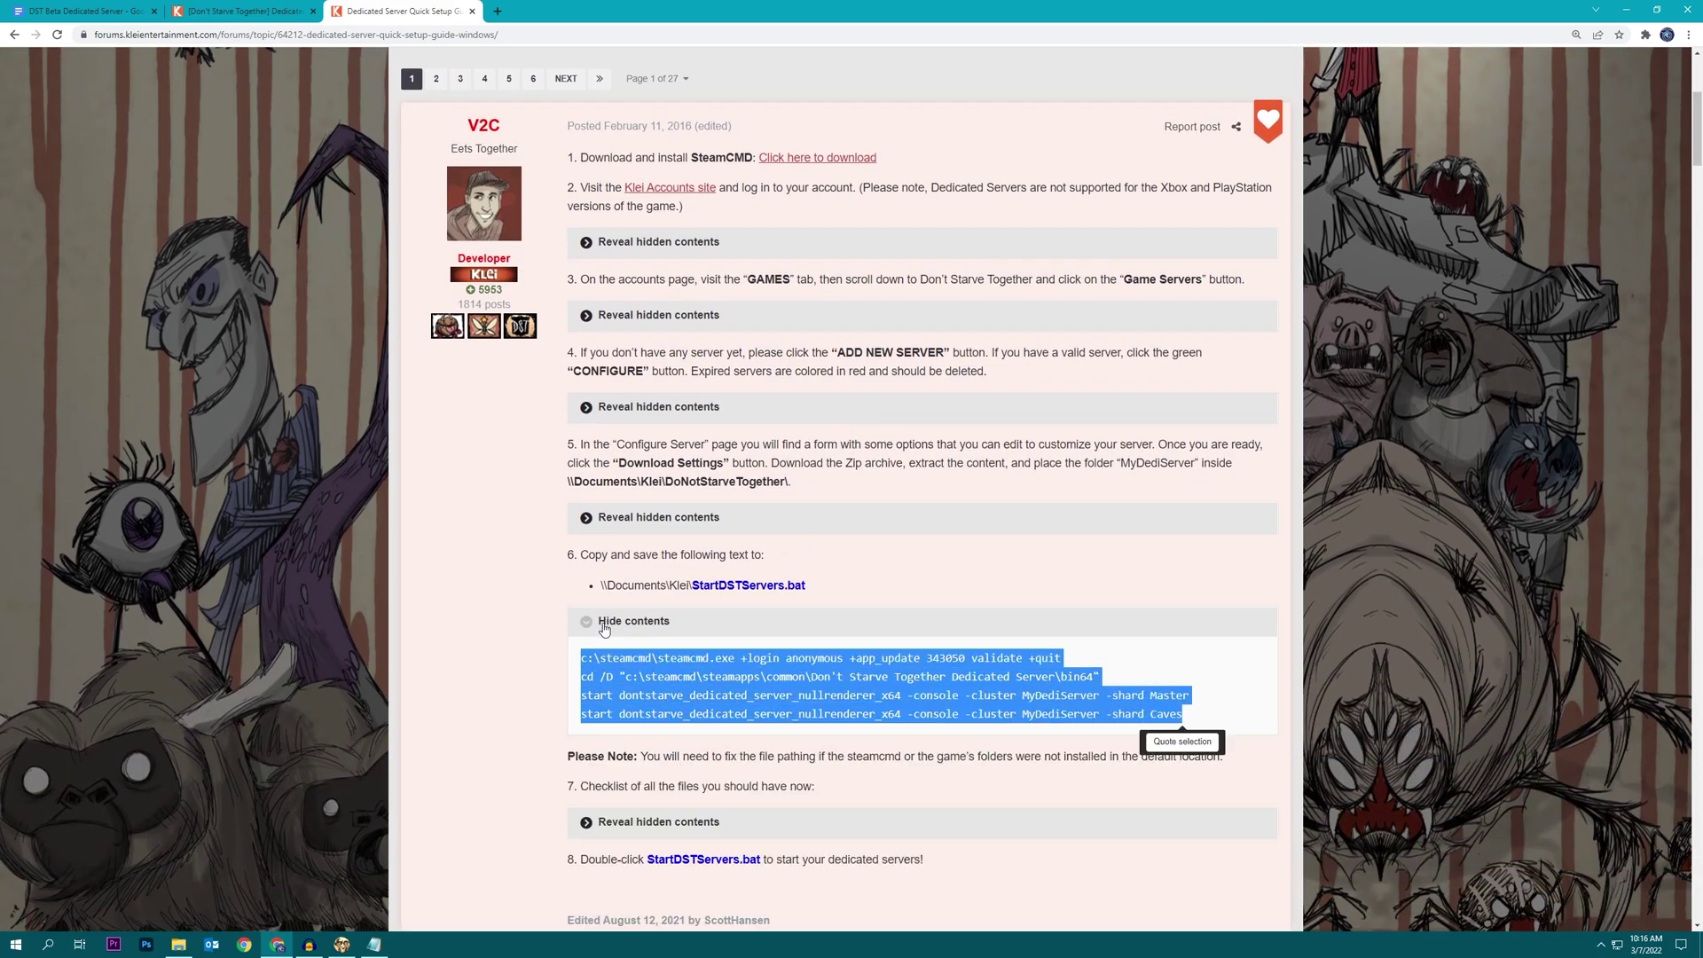
pyautogui.hotkey('alt', 'Tab')
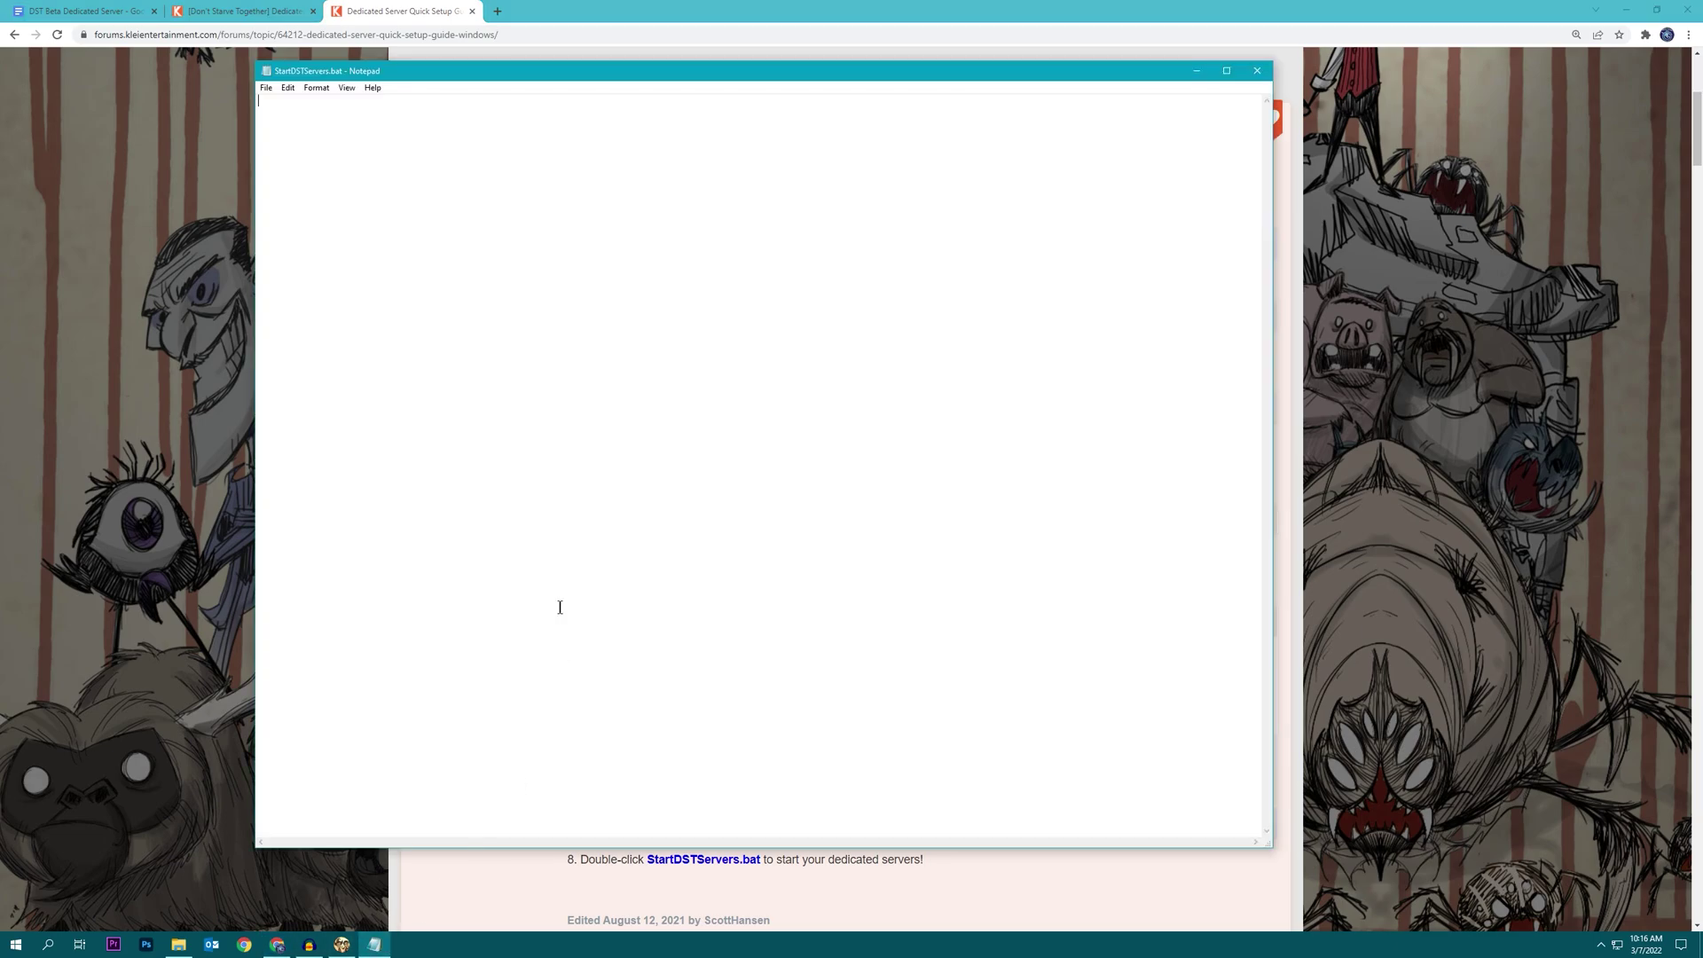
pyautogui.hotkey('ctrl', 'v')
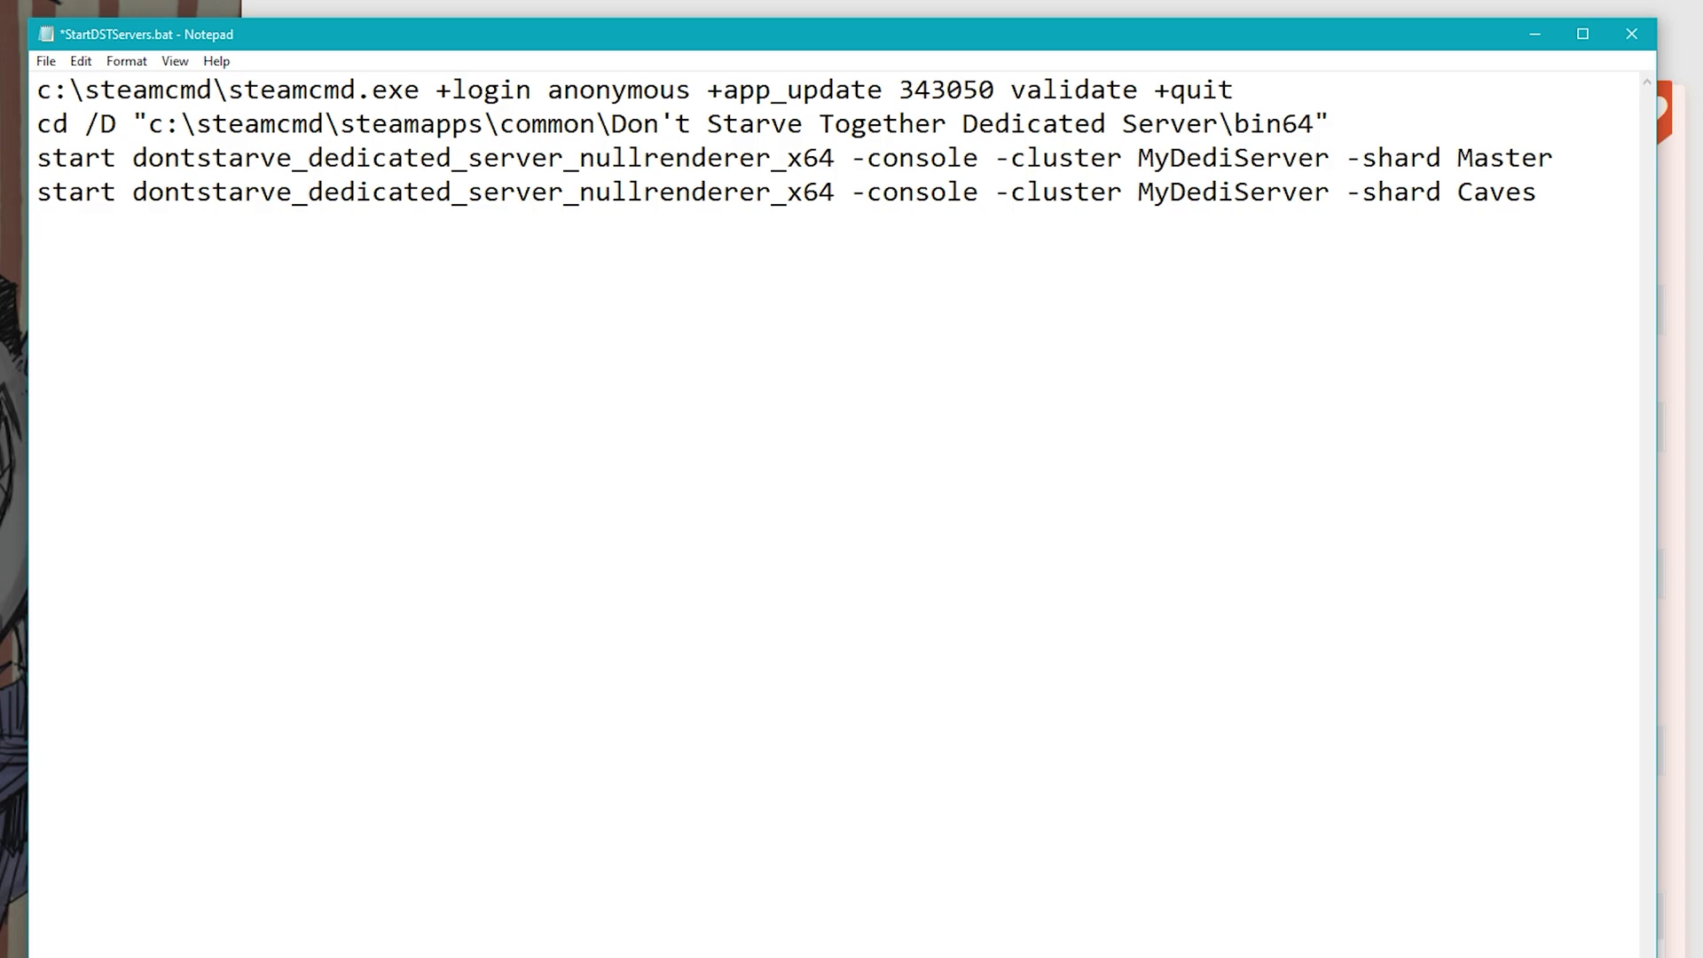
# Step: Set the drive letter to d in the steamcmd.exe path on the first line and the bin64 folder path on the second
pyautogui.press('BackSpace')
pyautogui.write('d')
pyautogui.press('Down')
pyautogui.hotkey('ctrl', 'Right')
pyautogui.hotkey('ctrl', 'Right')
pyautogui.hotkey('ctrl', 'Right')
pyautogui.hotkey('ctrl', 'Right')
pyautogui.press('Delete')
pyautogui.write('d')
# Step: Remove the word validate before +quit on the script's first line
pyautogui.press('Up')
pyautogui.press('End')
pyautogui.press('Left')
pyautogui.press('Left')
pyautogui.press('Left')
pyautogui.press('Left')
pyautogui.press('Left')
pyautogui.press('Left')
pyautogui.press('BackSpace')
pyautogui.press('BackSpace')
pyautogui.press('BackSpace')
pyautogui.press('BackSpace')
pyautogui.press('BackSpace')
pyautogui.press('BackSpace')
pyautogui.press('BackSpace')
pyautogui.press('BackSpace')
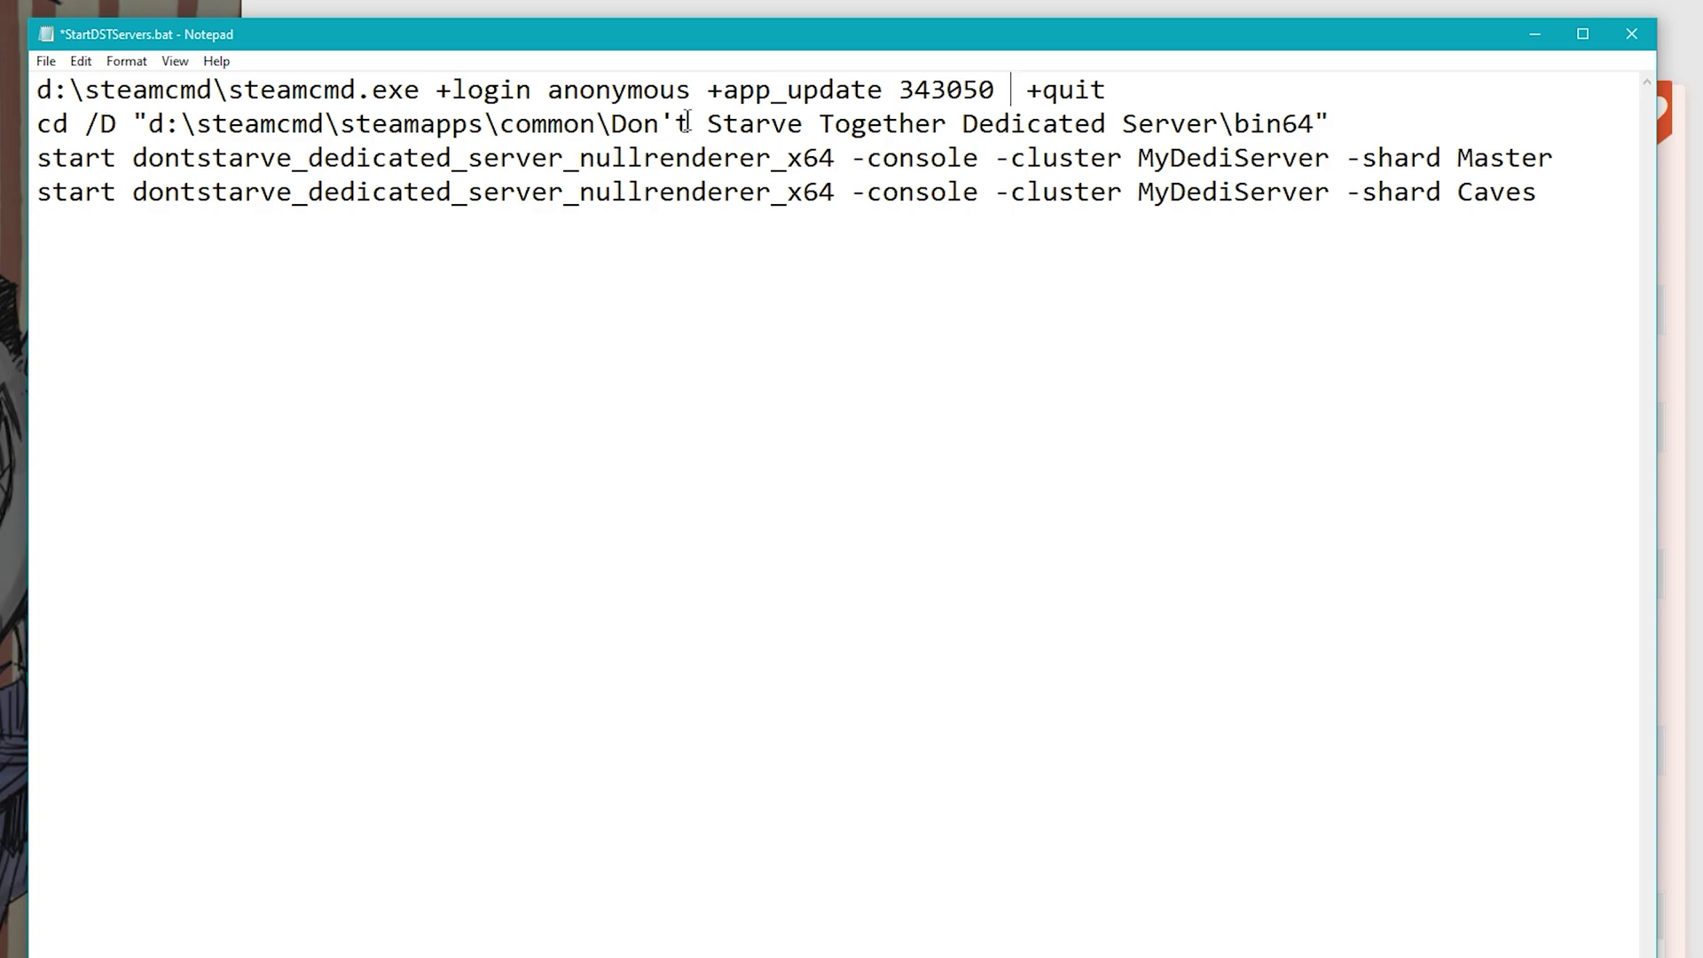
# Step: Add "-beta updatebeta" between 343050 and +quit on the first line and save the batch file
pyautogui.press('Left')
pyautogui.press('Left')
pyautogui.press('Left')
pyautogui.press('Left')
pyautogui.press('Right')
pyautogui.press('Right')
pyautogui.press('Right')
pyautogui.press('Right')
pyautogui.write('-beta')
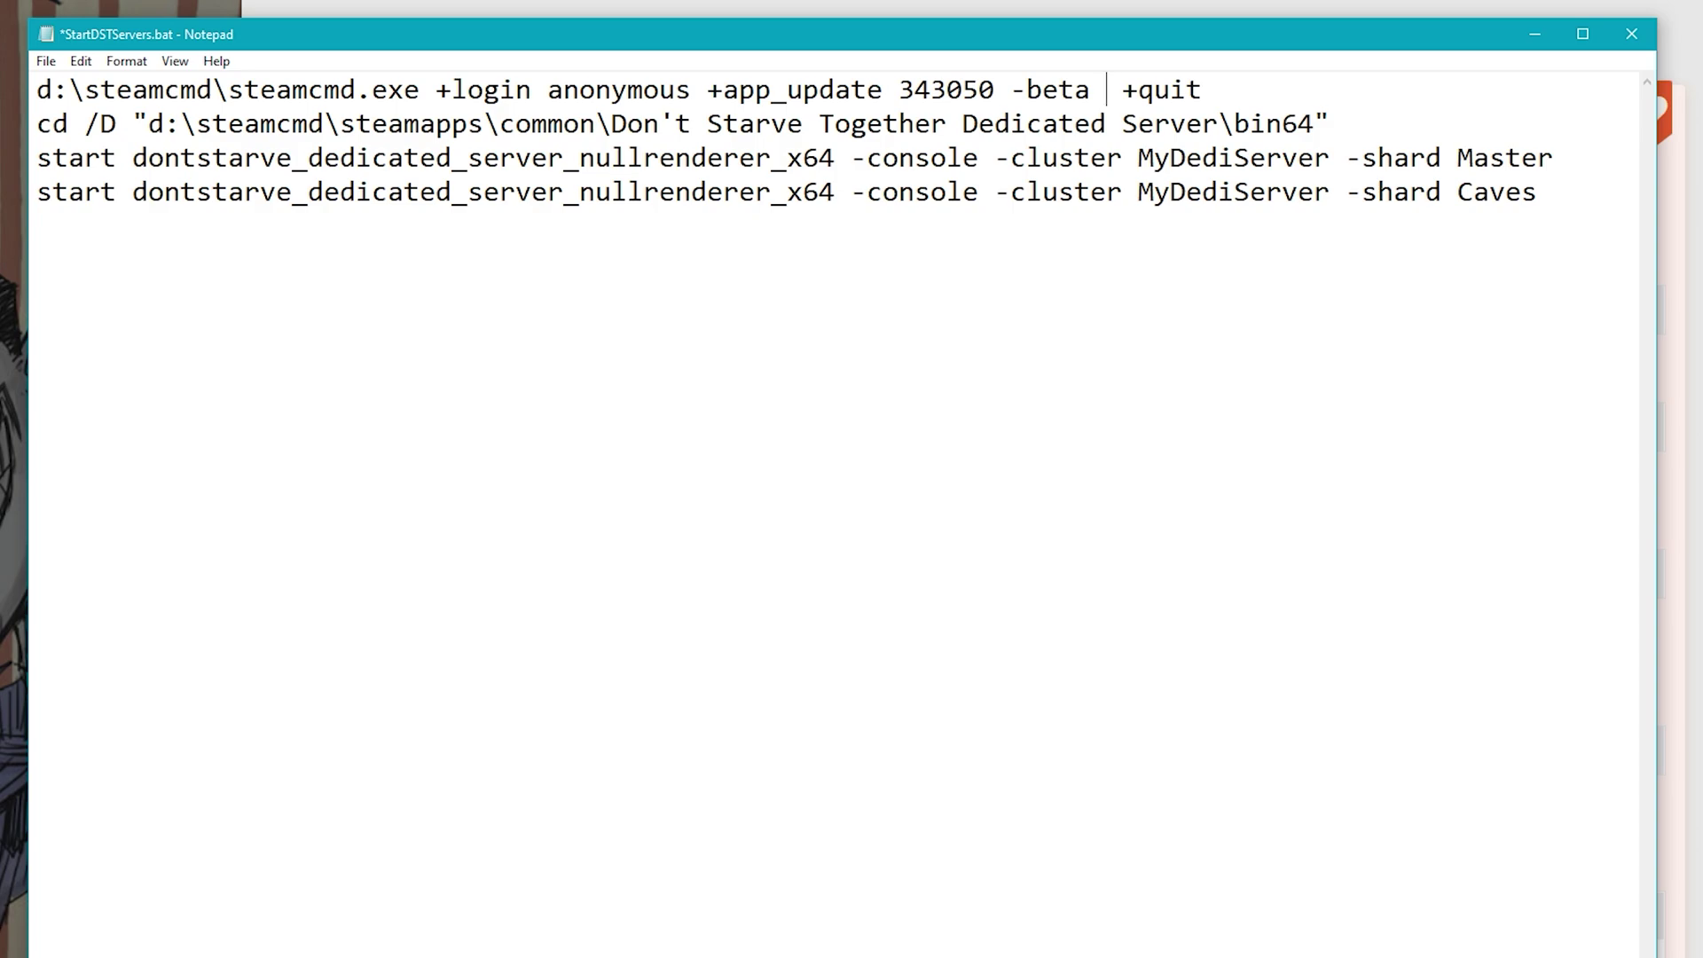
pyautogui.write('updatebeta')
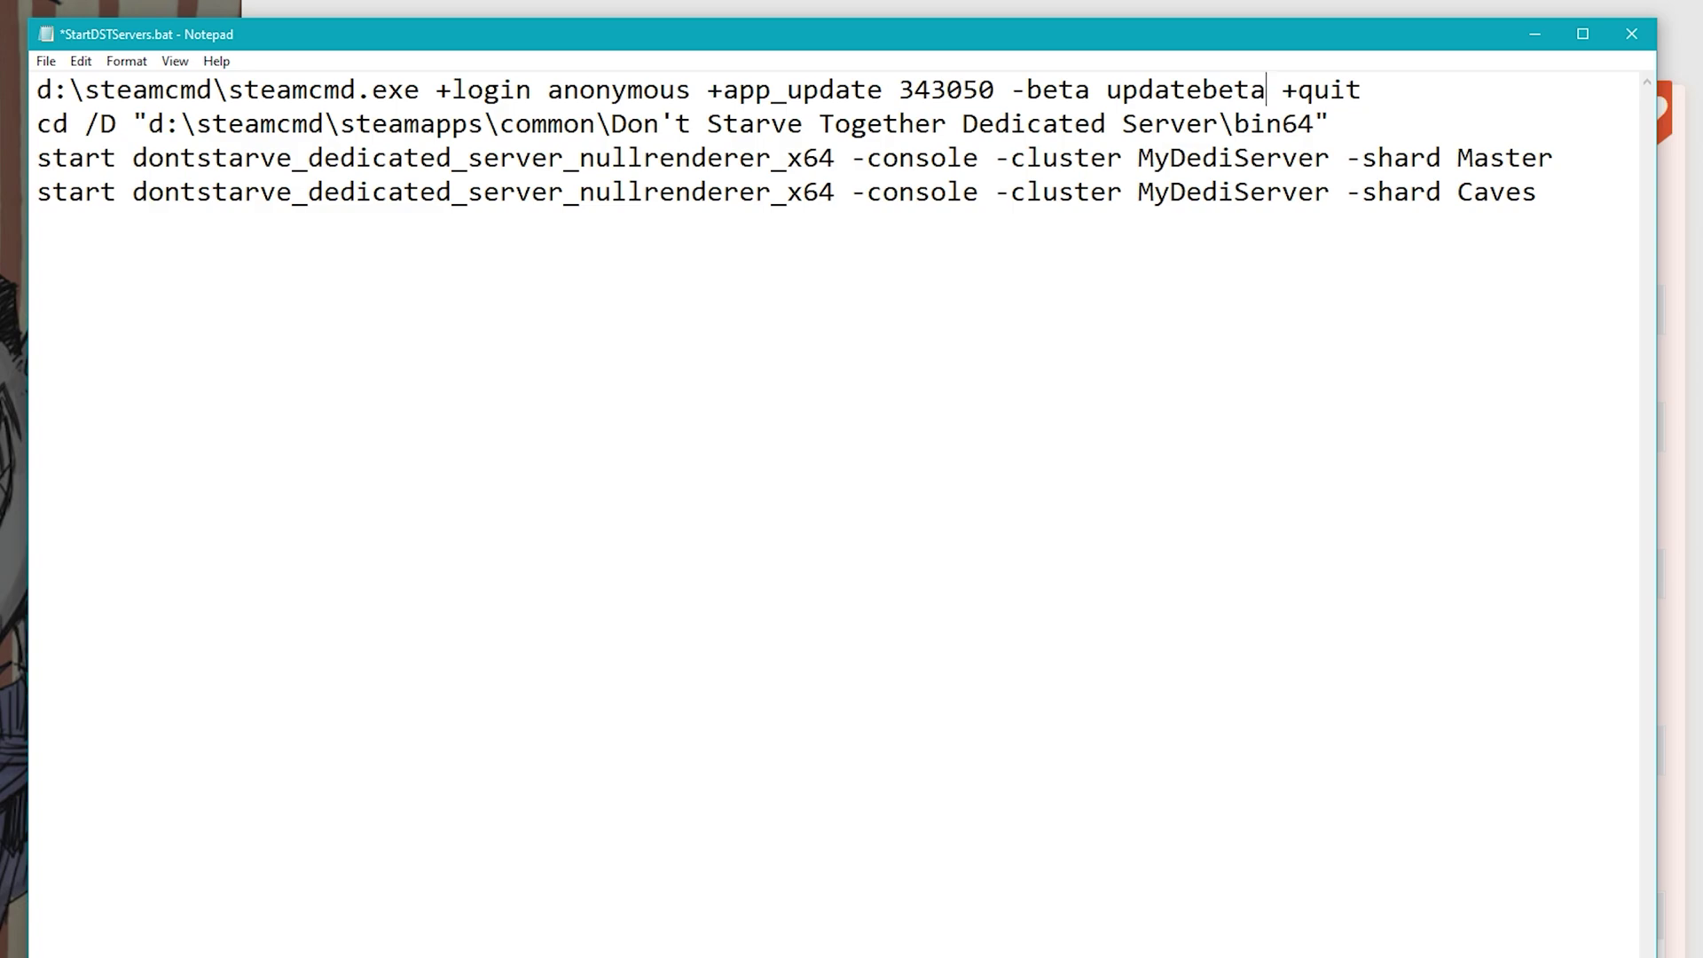
pyautogui.hotkey('ctrl', 's')
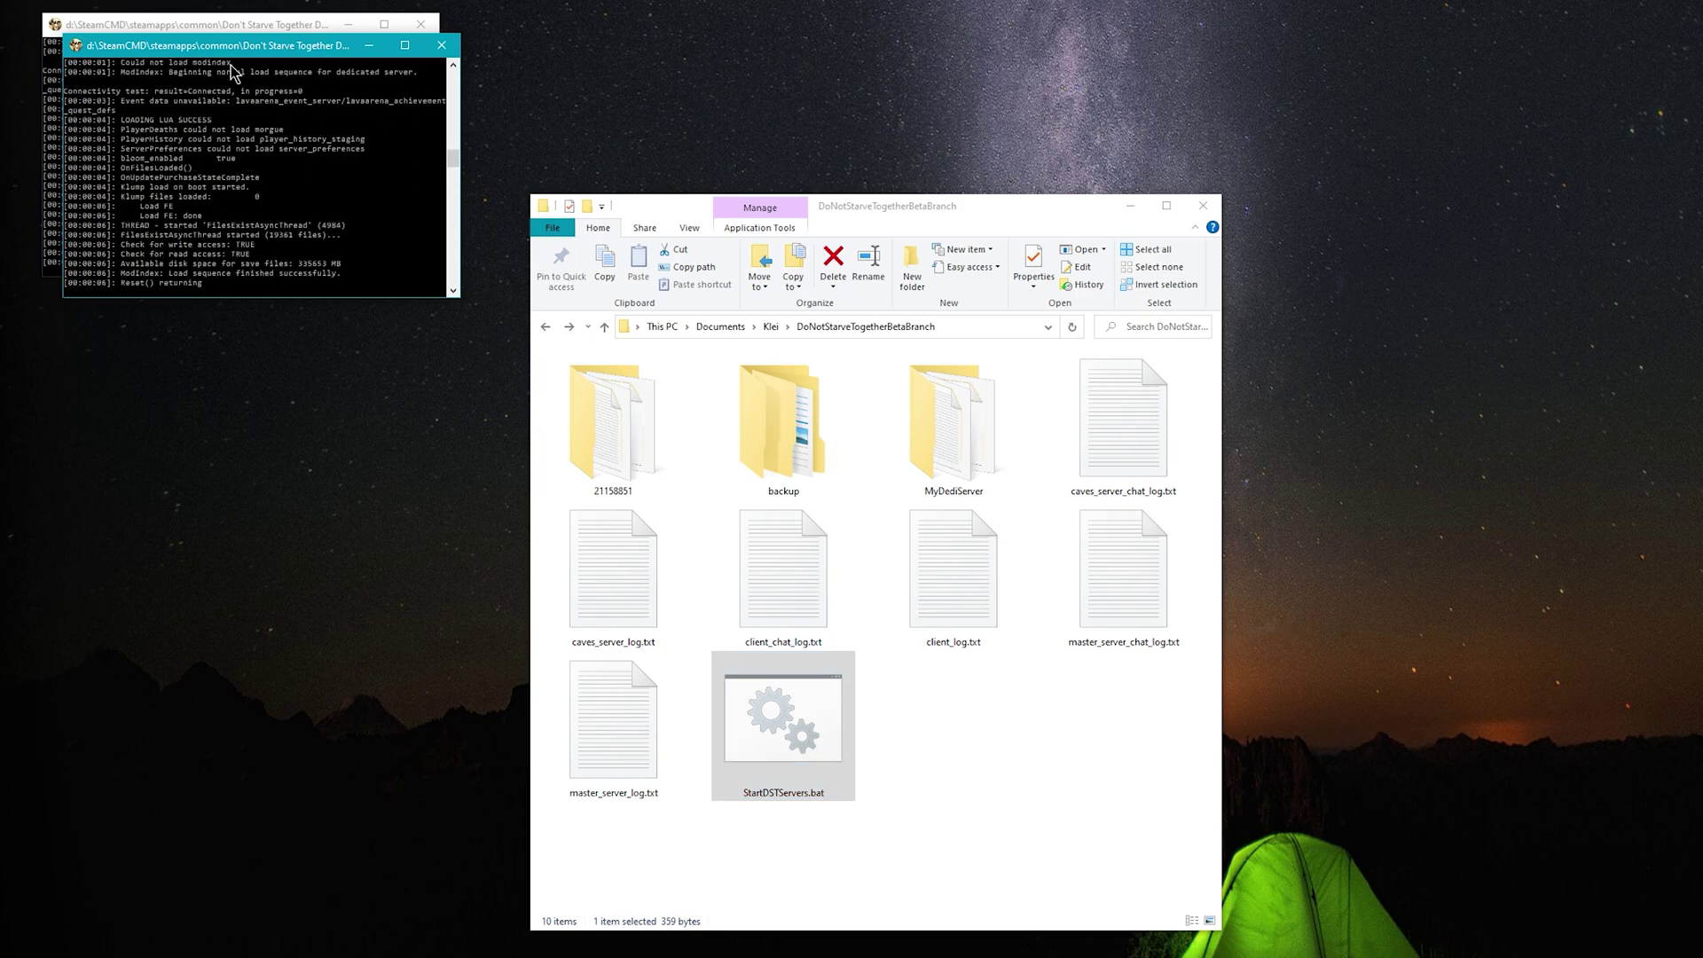
# Step: Move the front server console window down, clear of the console behind it
pyautogui.moveTo(215, 51); pyautogui.dragTo(222, 328)
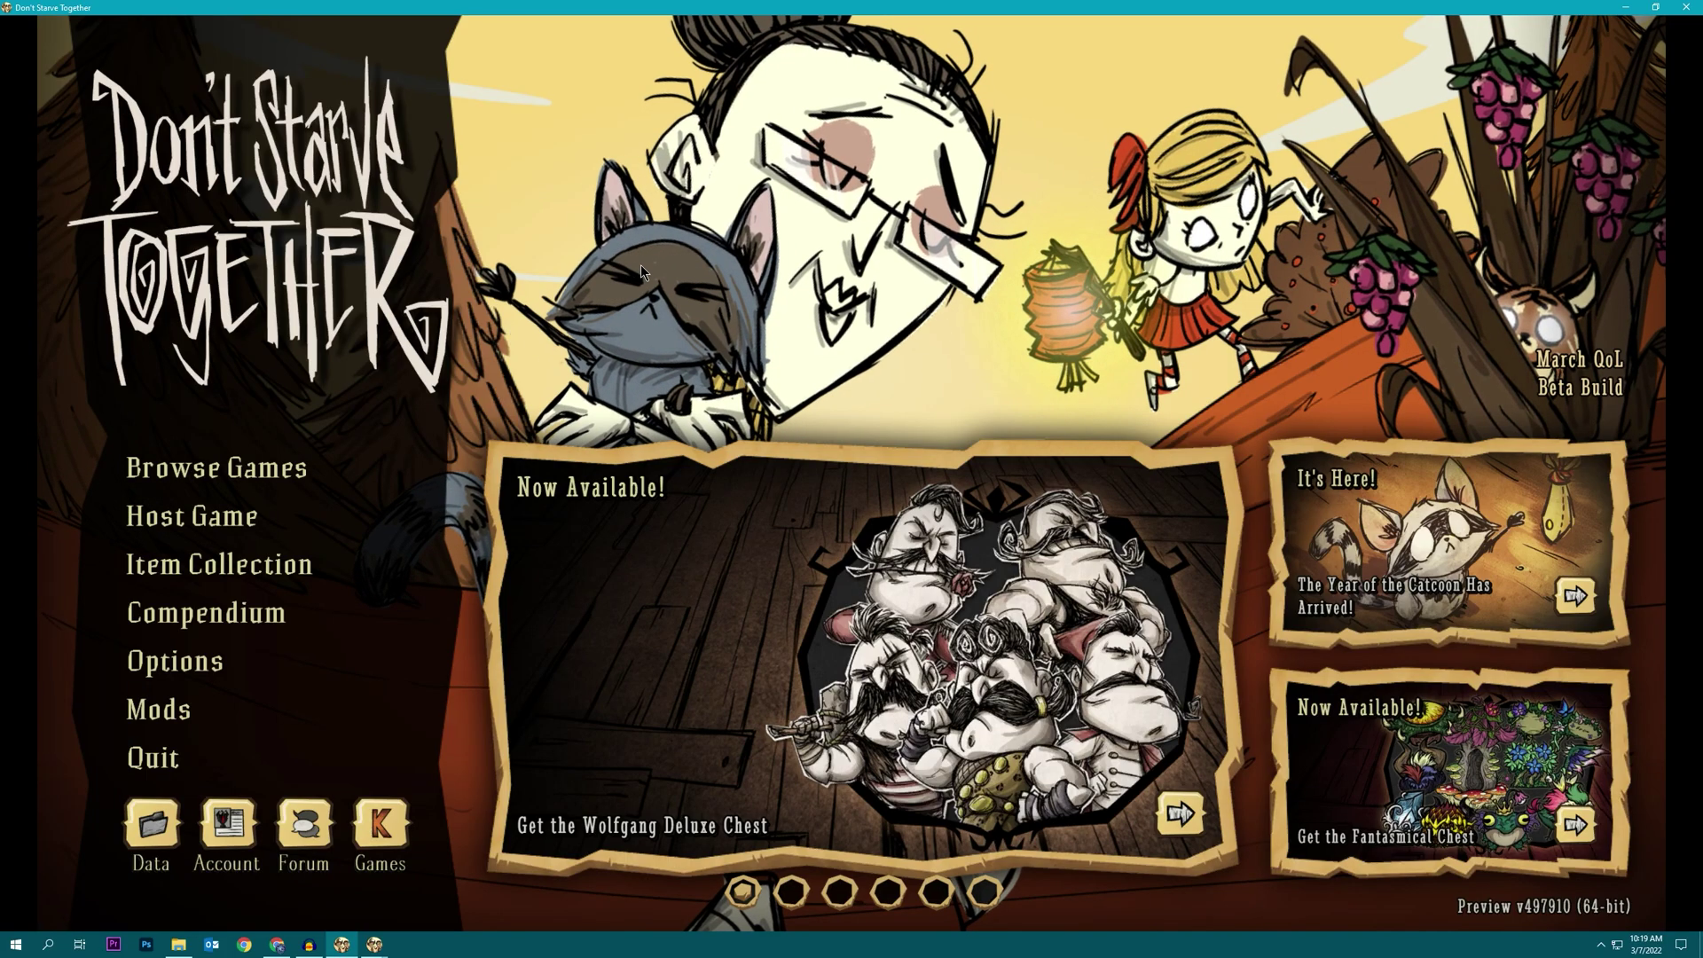
# Step: Browse games in Don't Starve Together with the connection filter set to LAN and select the Beta World dedicated server
pyautogui.click(213, 468)
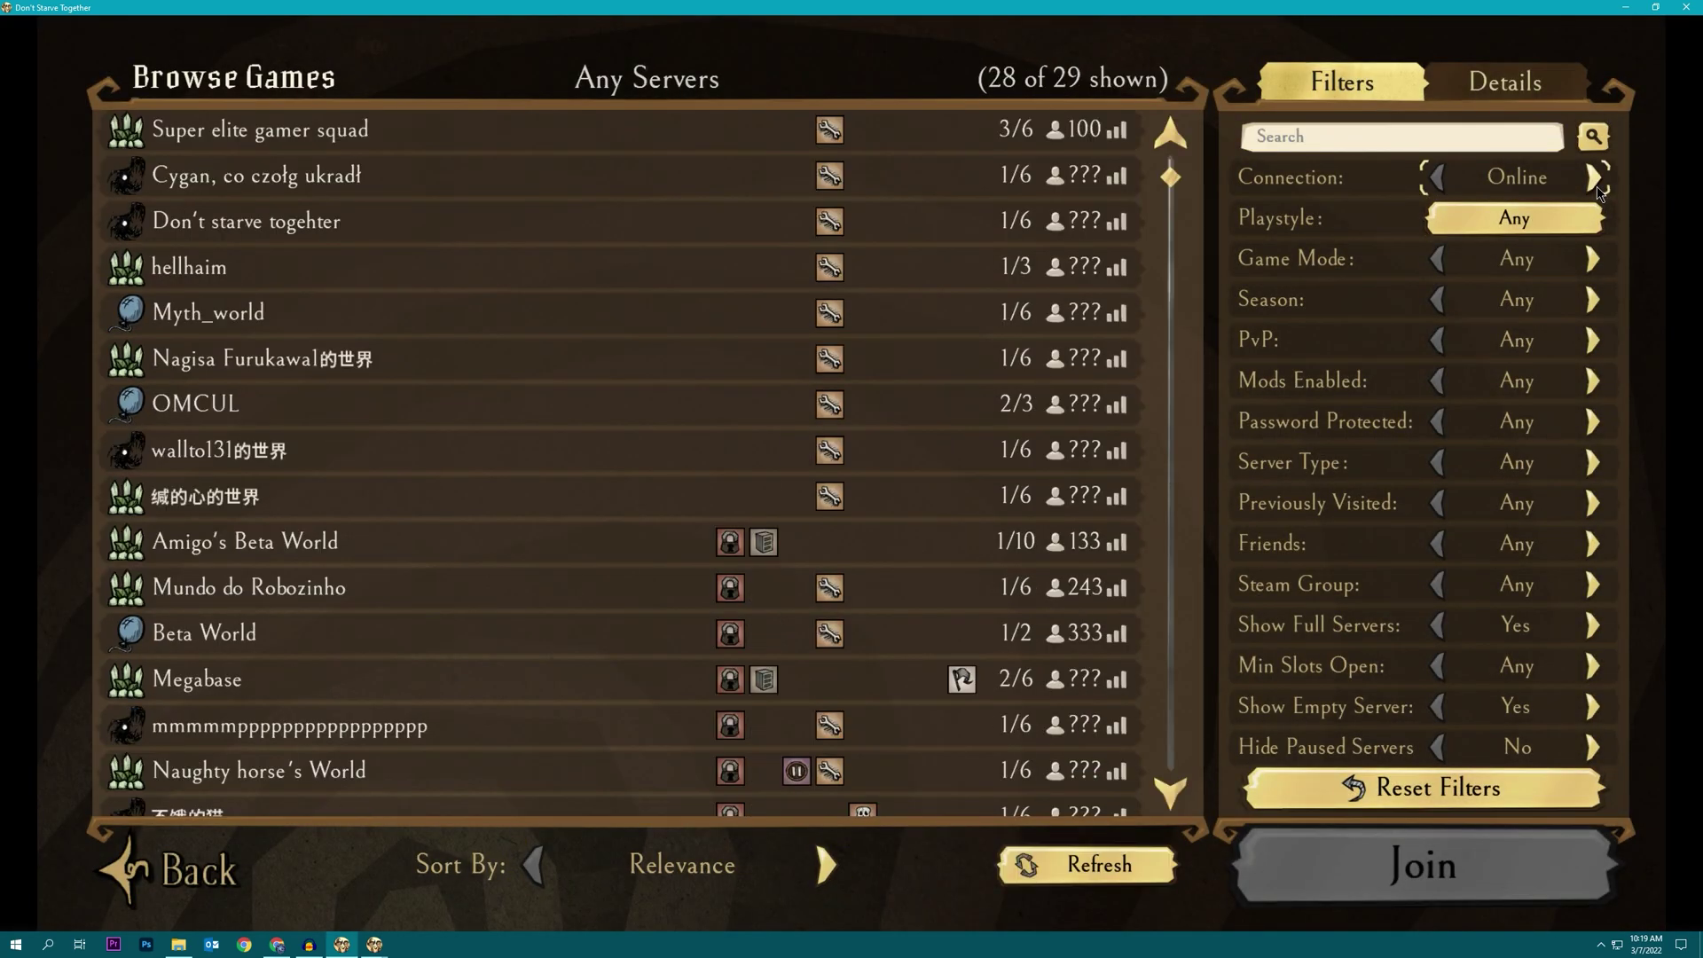
pyautogui.click(1594, 178)
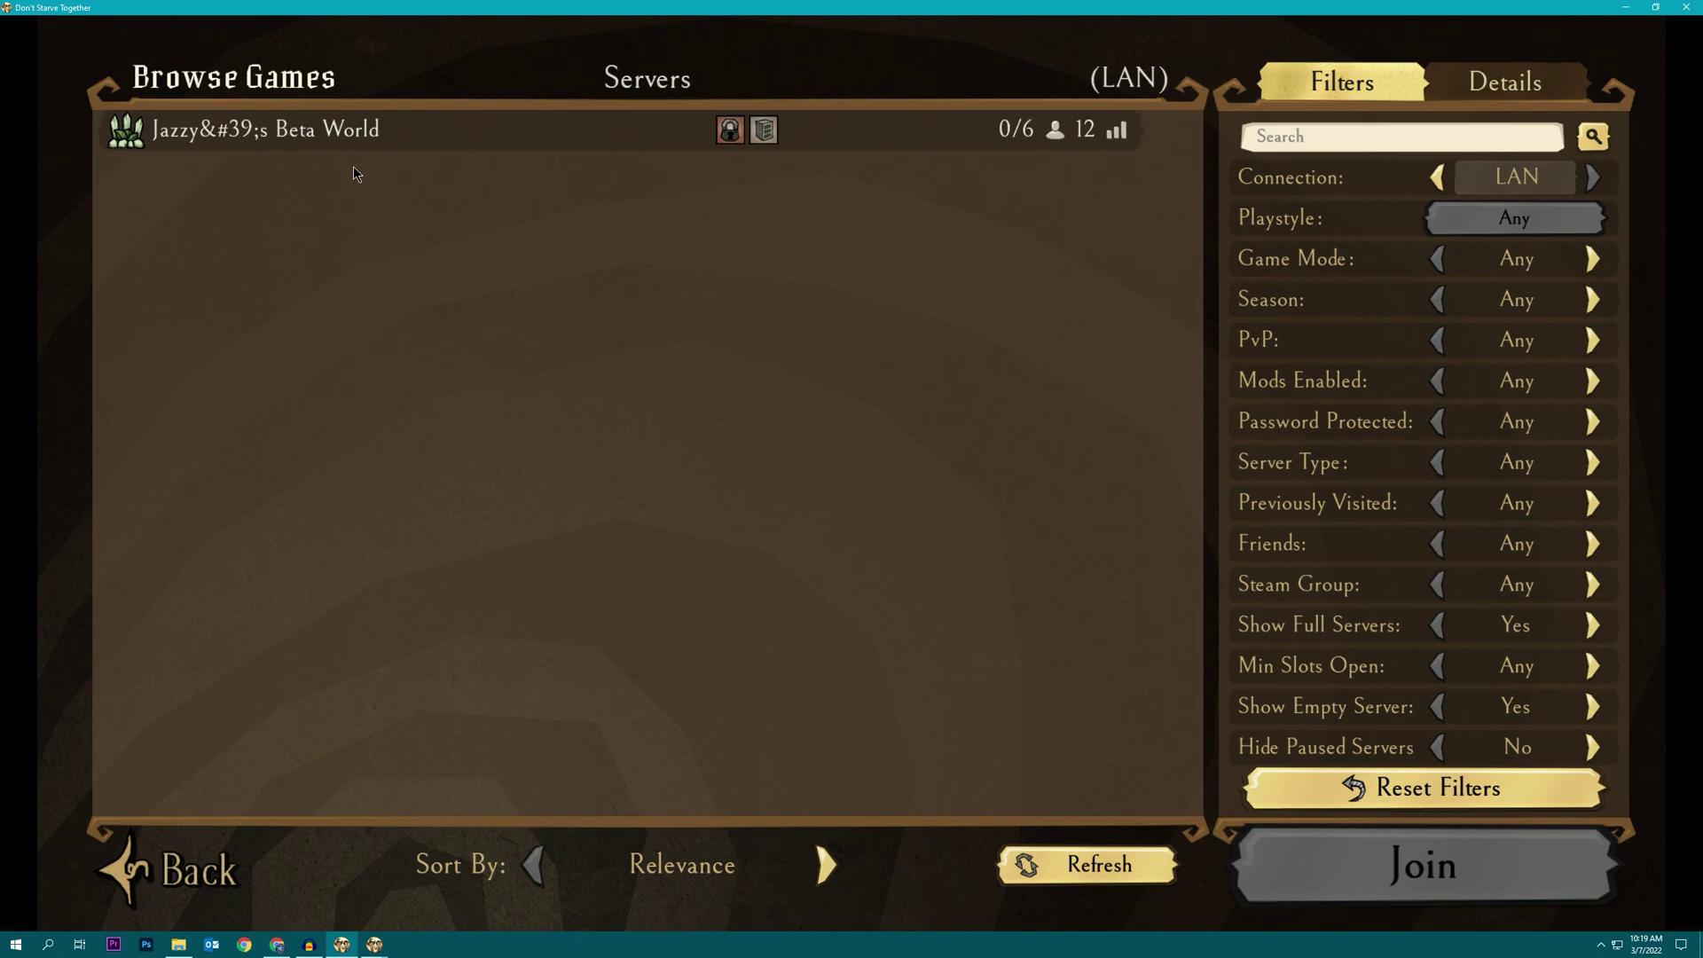
pyautogui.click(351, 148)
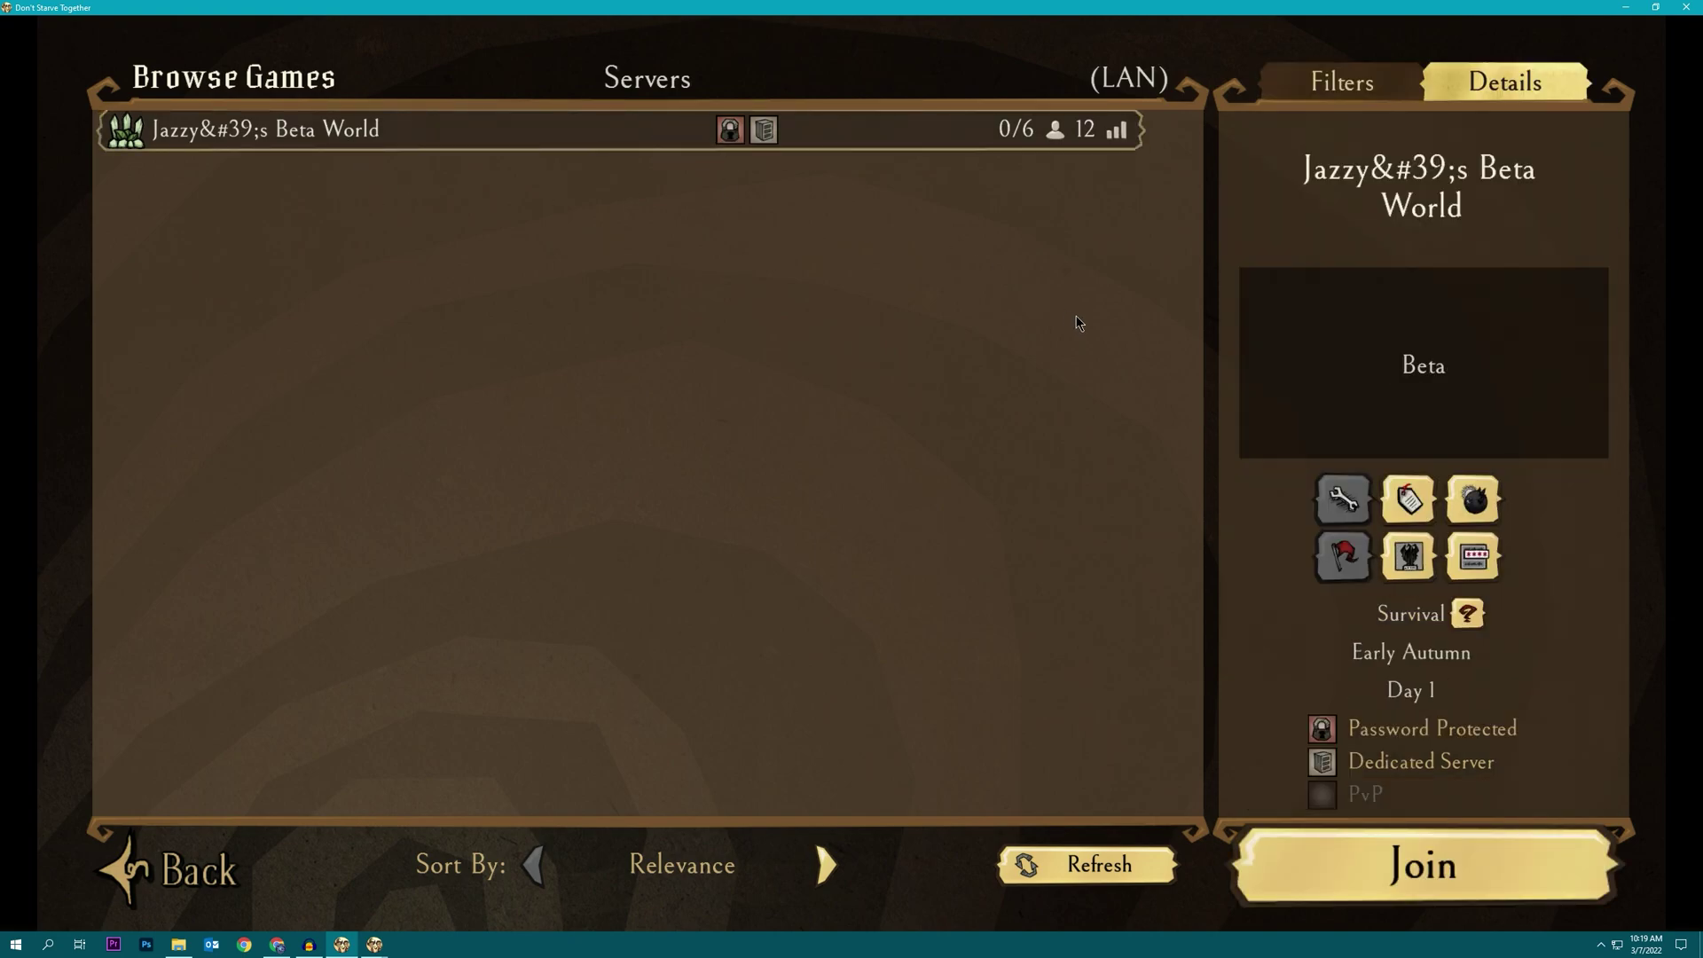
# Step: Join the selected Beta World server by entering the server password
pyautogui.moveTo(1328, 515)
pyautogui.click(1419, 865)
pyautogui.write('*')
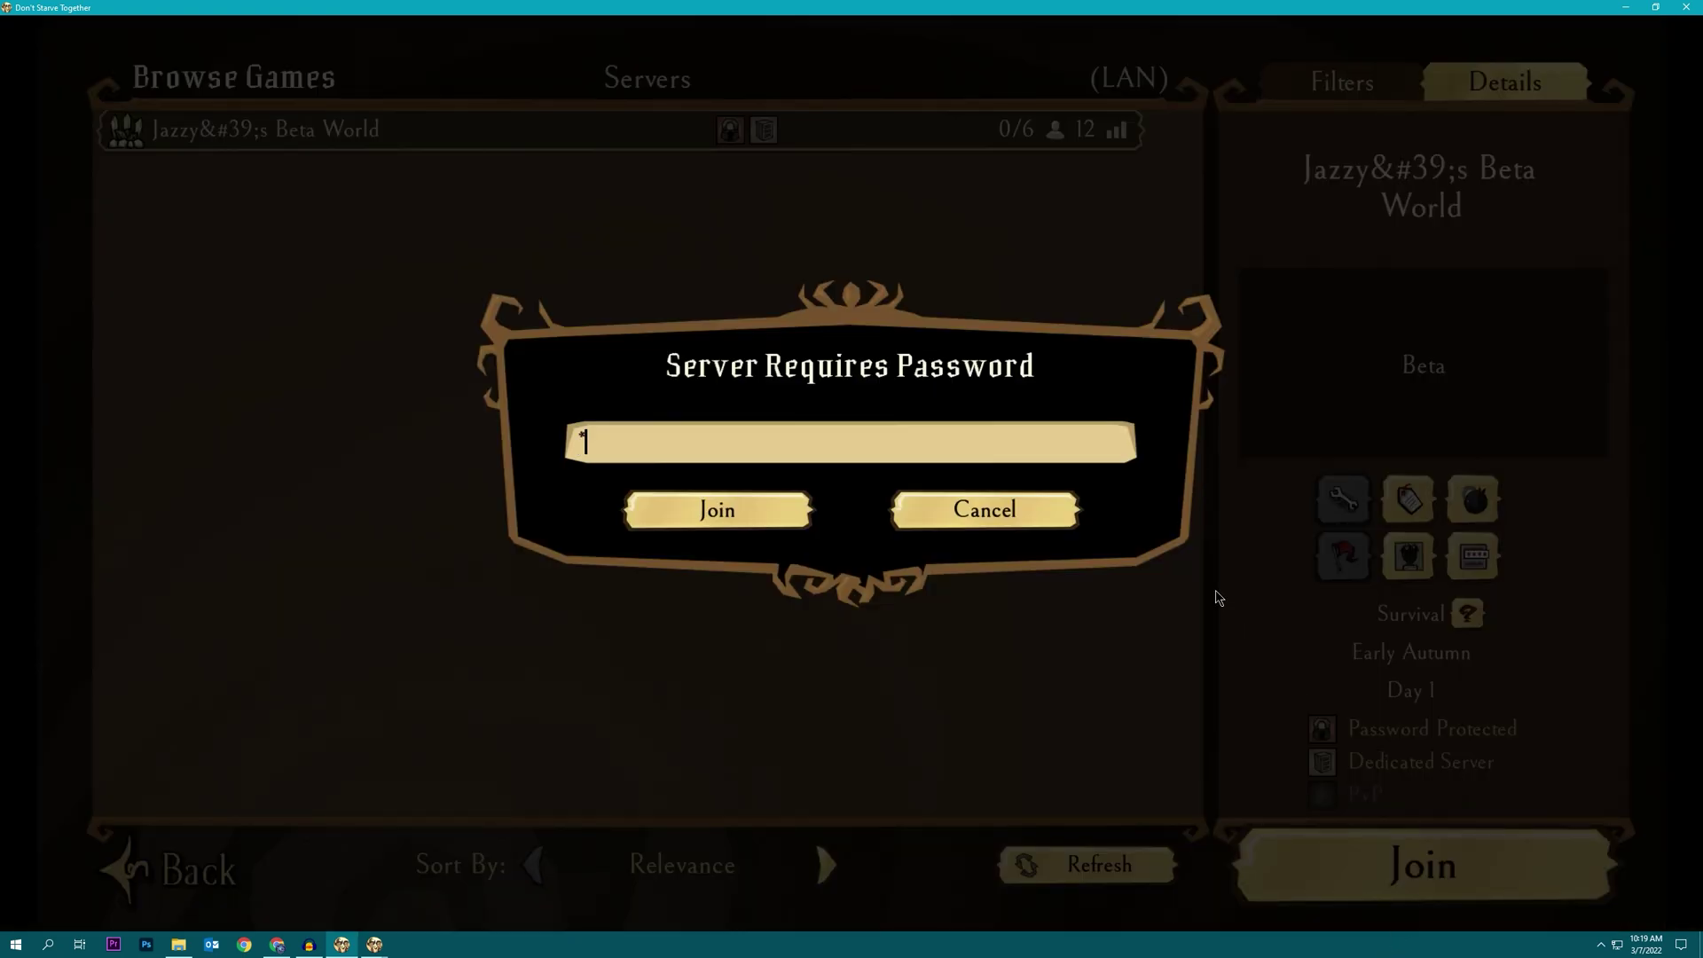
pyautogui.write('*******')
pyautogui.press('Return')
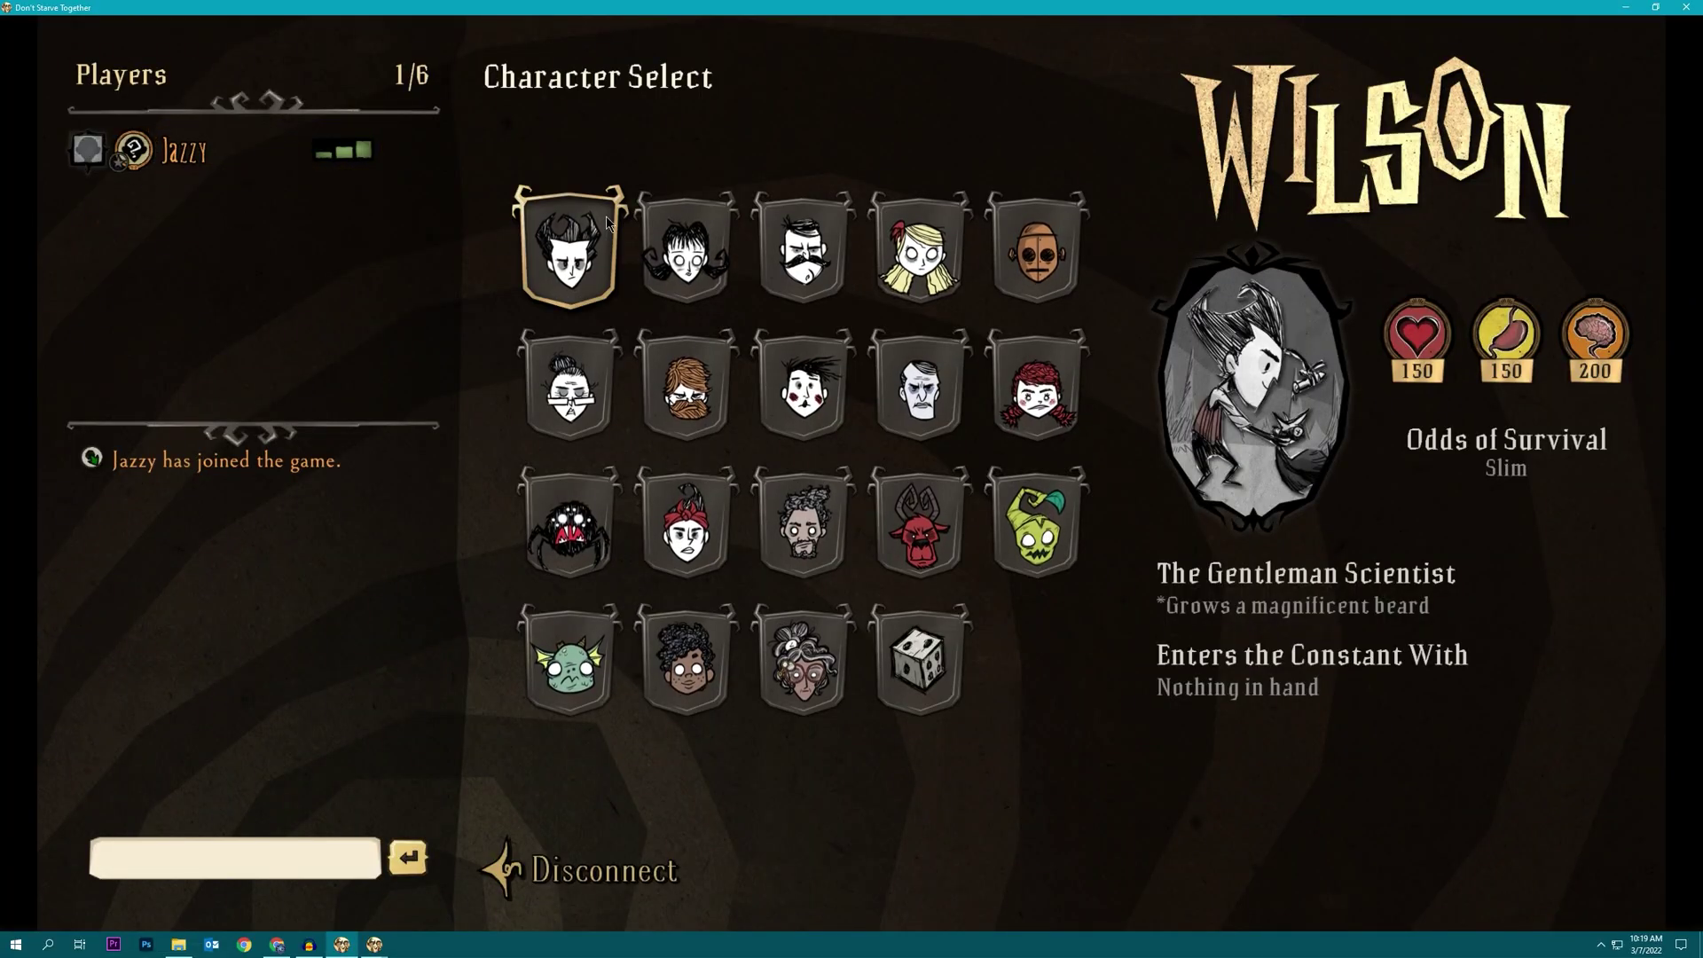
# Step: Choose Wilson as the character, enter the world, and briefly view the Tools crafting menu
pyautogui.click(607, 223)
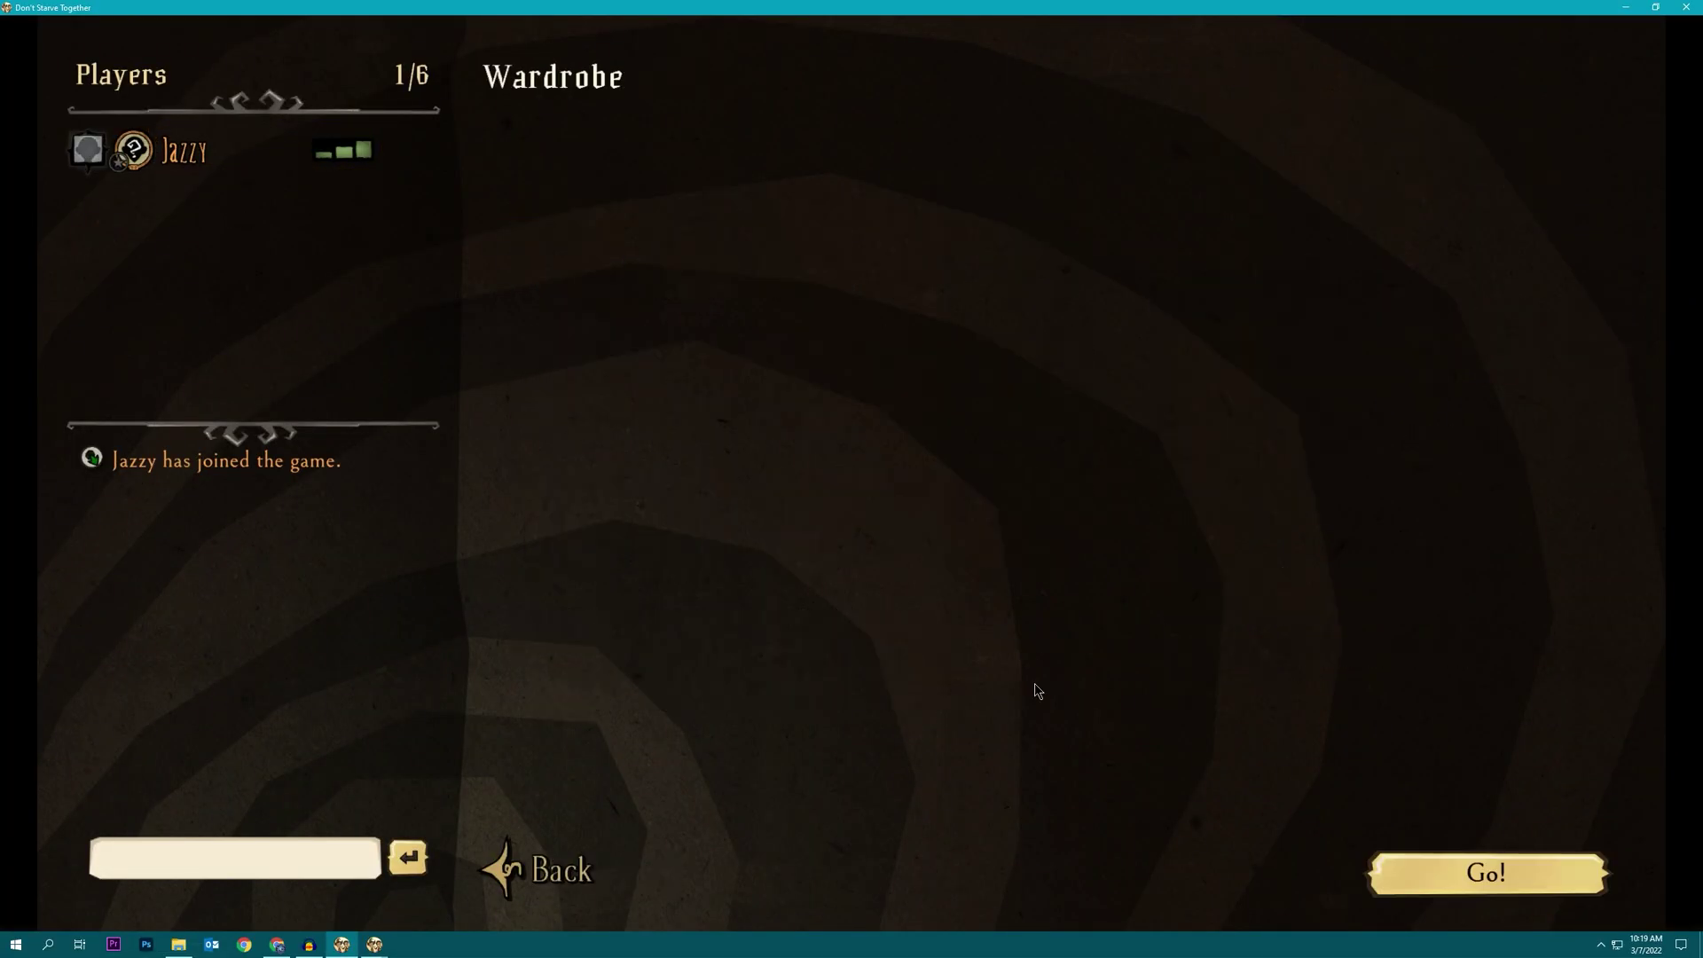
pyautogui.press('Return')
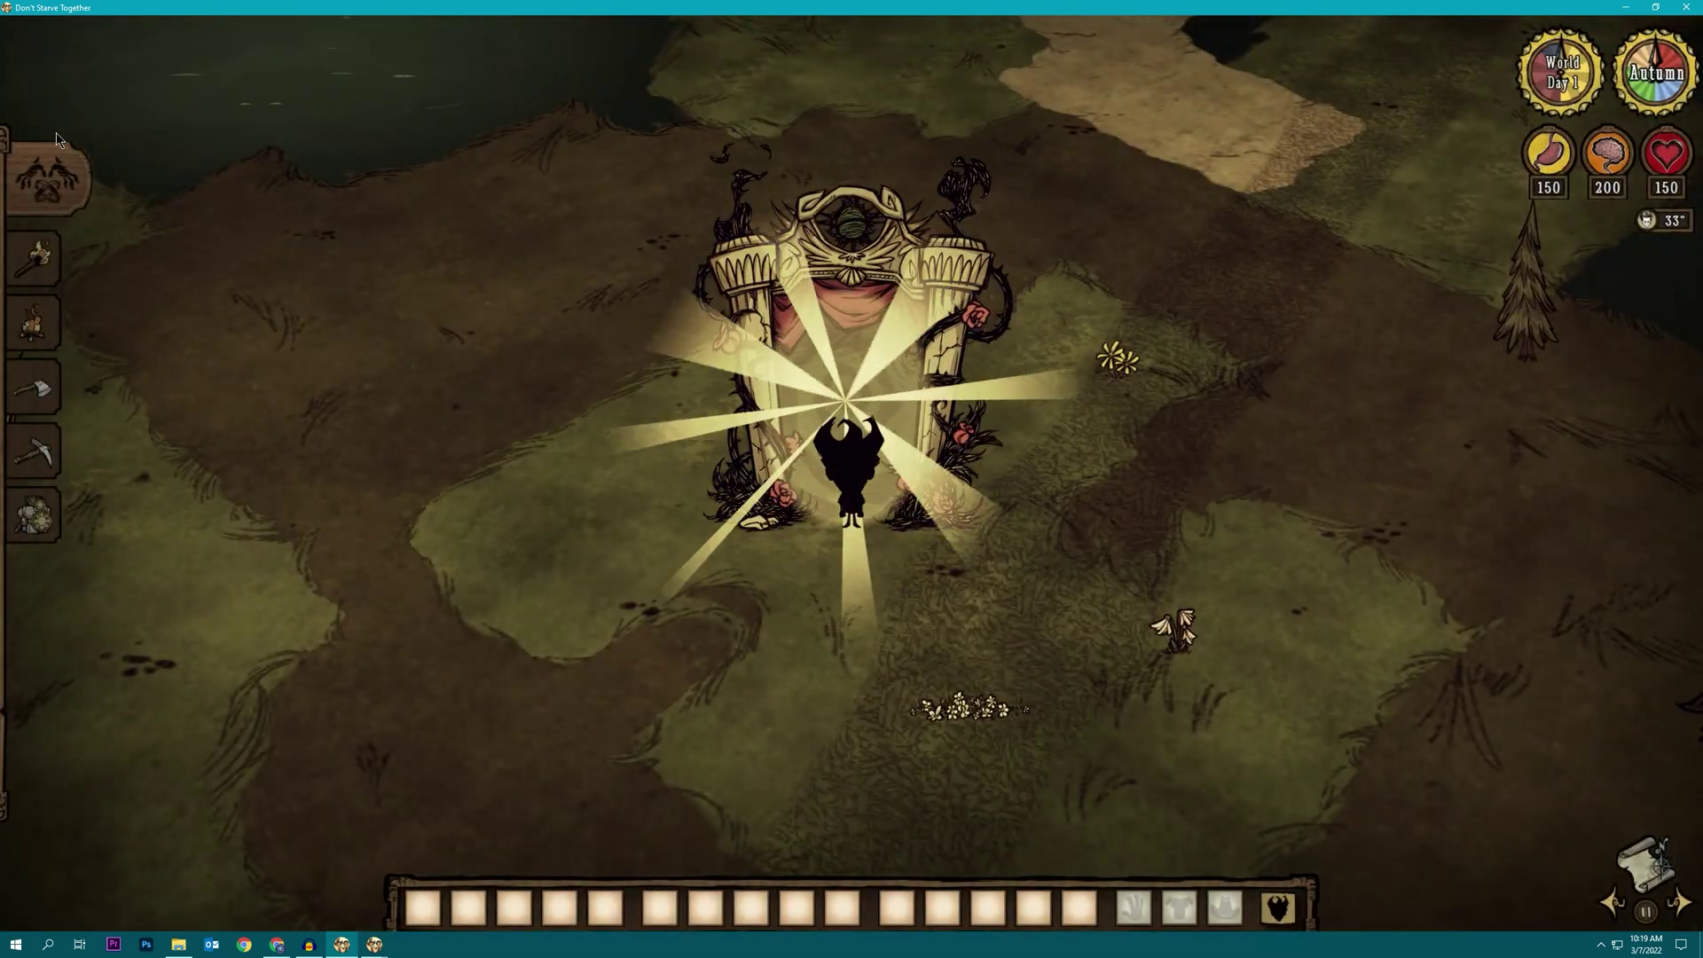
pyautogui.click(76, 169)
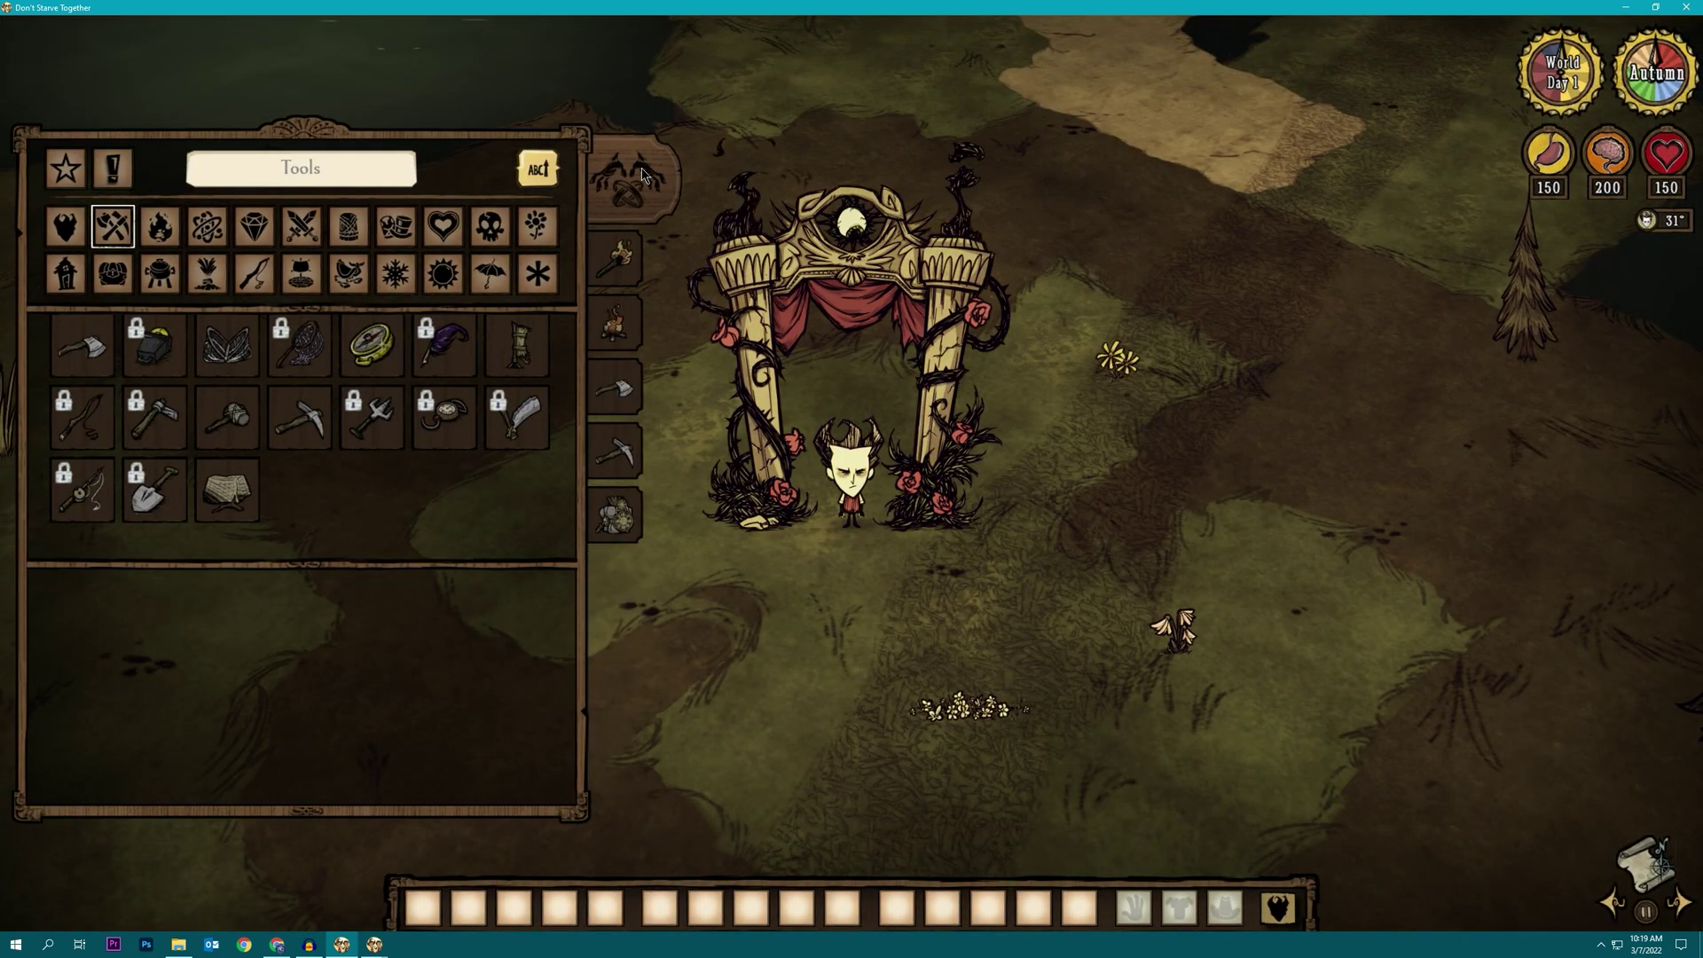
pyautogui.press('Escape')
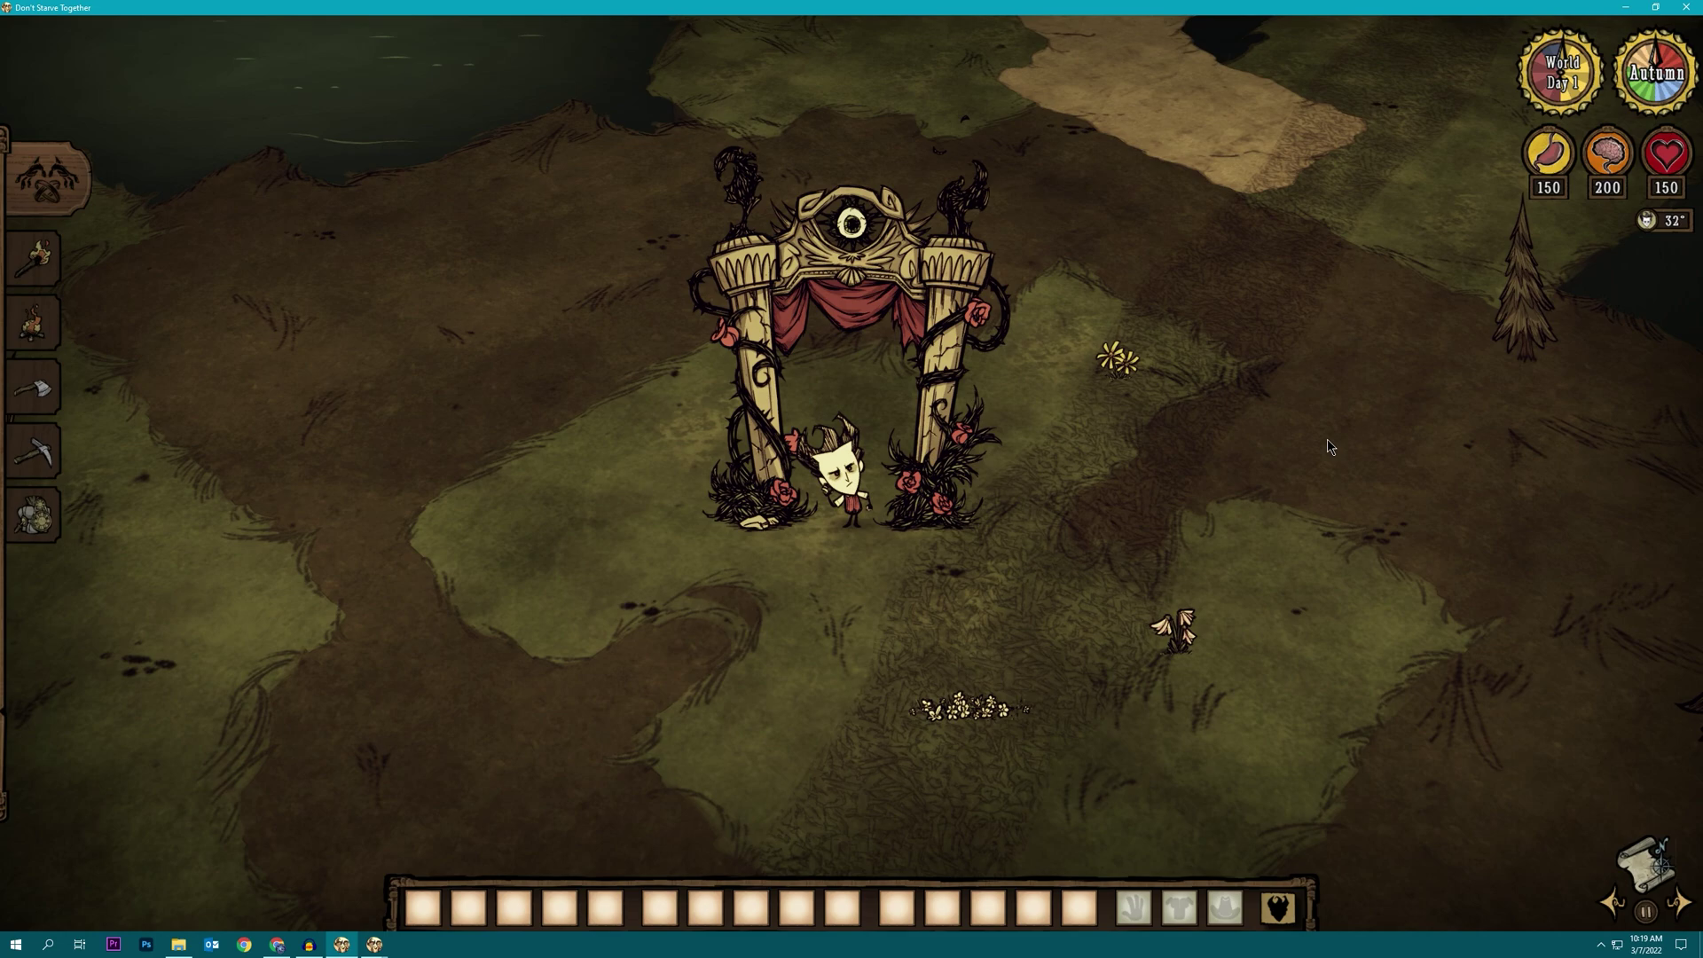